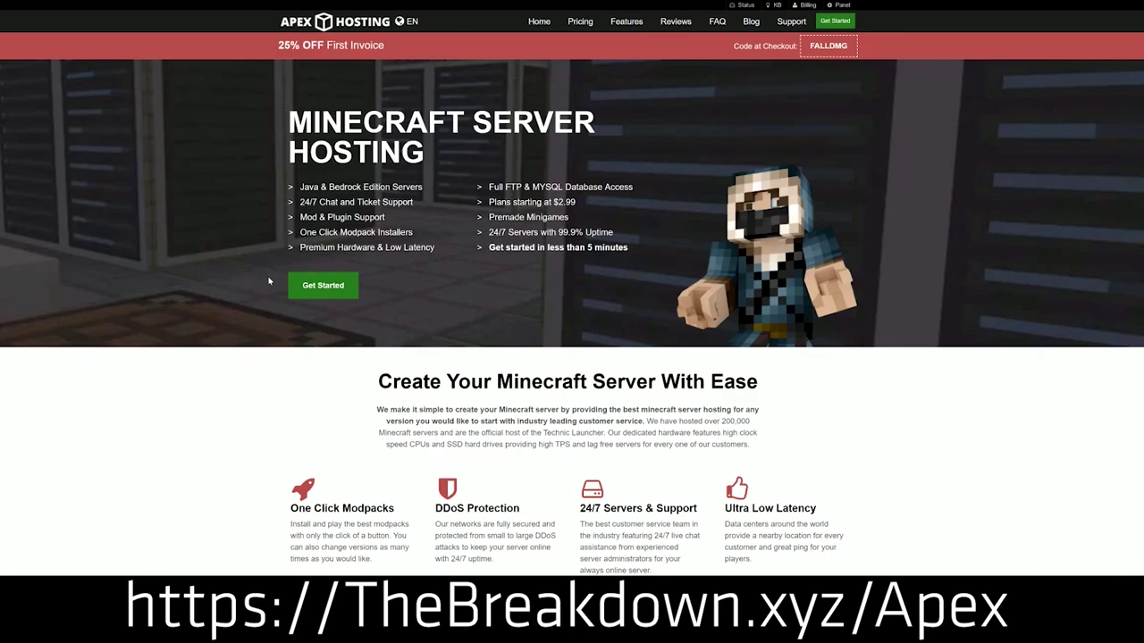
- Scroll to the features grid and highlight the One Click Modpacks and Automated Backups headings
scroll(413, 326, down, 3)
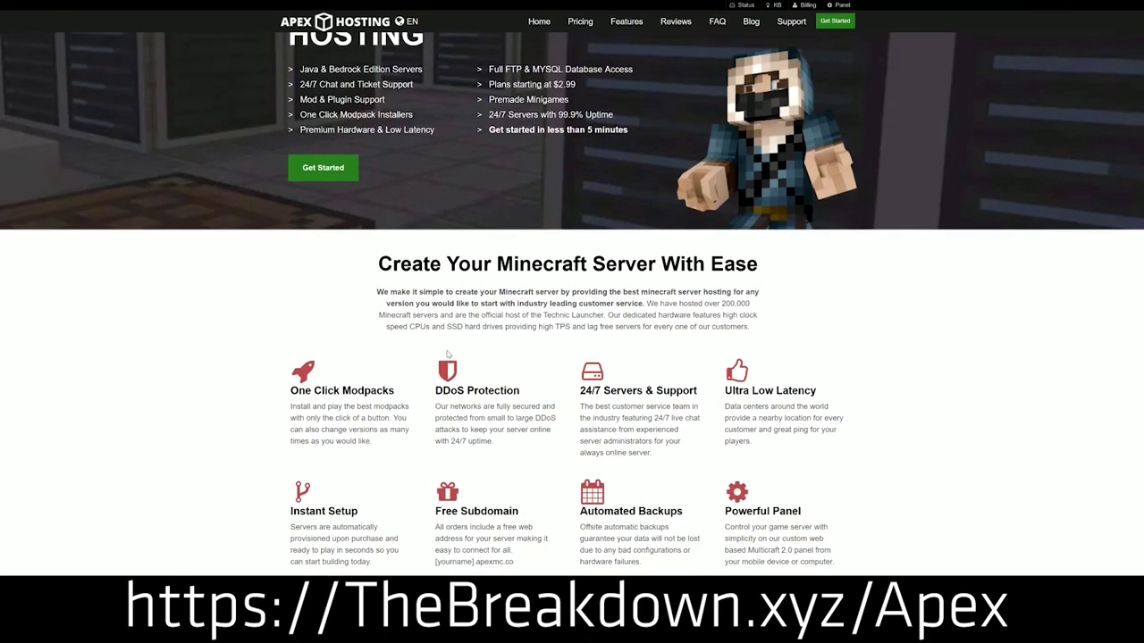
drag(289, 266, 526, 274)
click(579, 268)
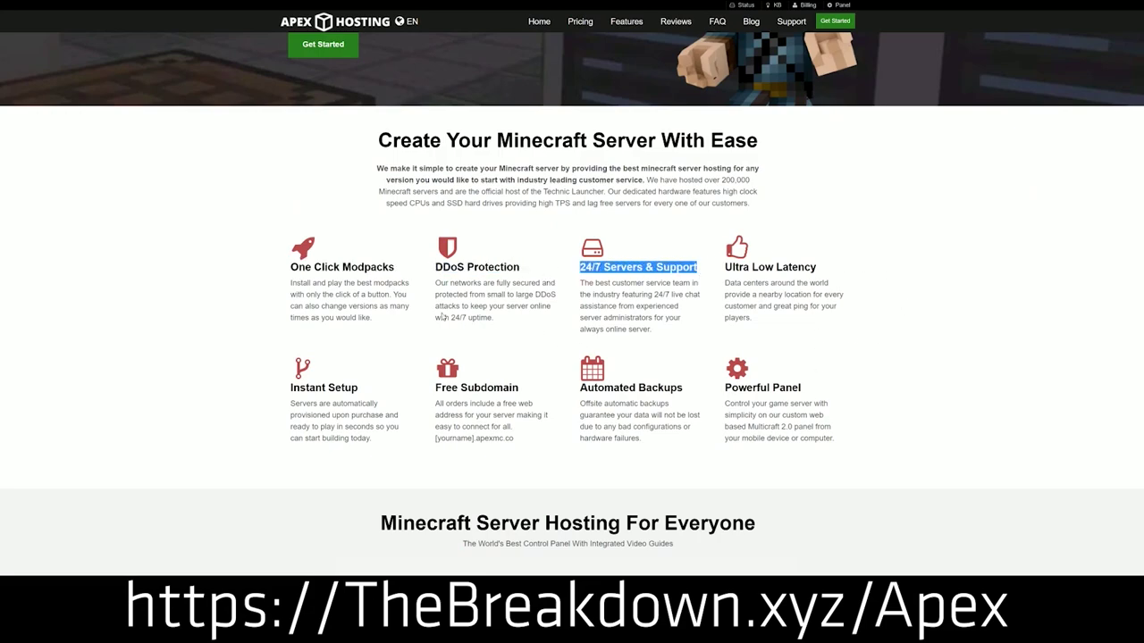
drag(579, 387, 717, 388)
click(559, 390)
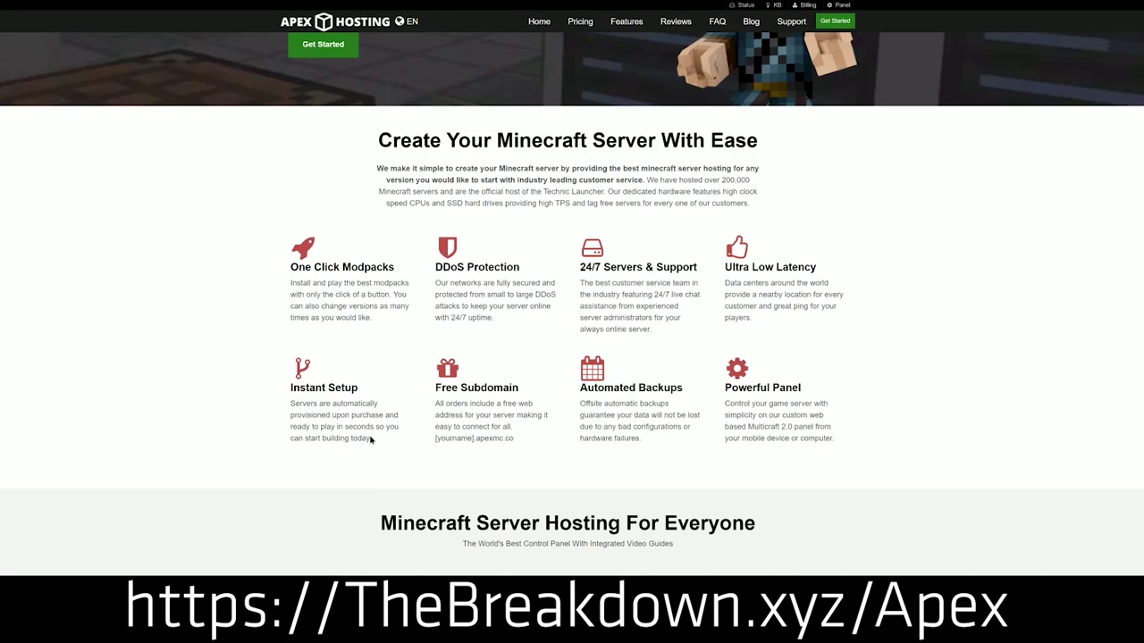
- Highlight the Instant Setup heading, then browse the JAR File list of server versions
drag(370, 440, 290, 384)
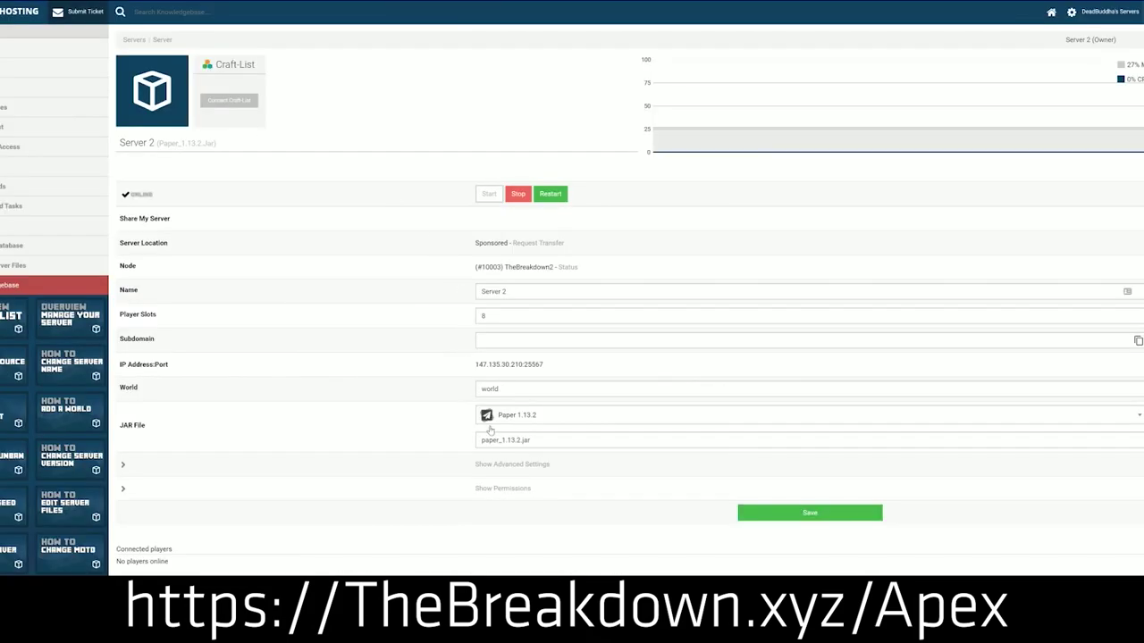
click(538, 426)
scroll(532, 505, up, 5)
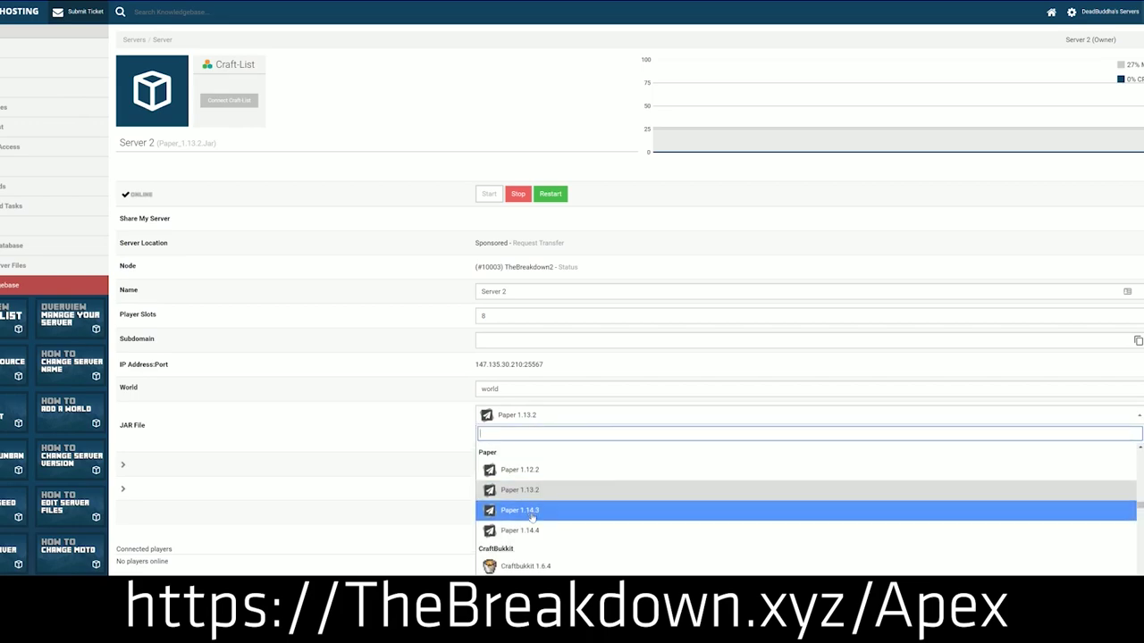
scroll(532, 504, up, 5)
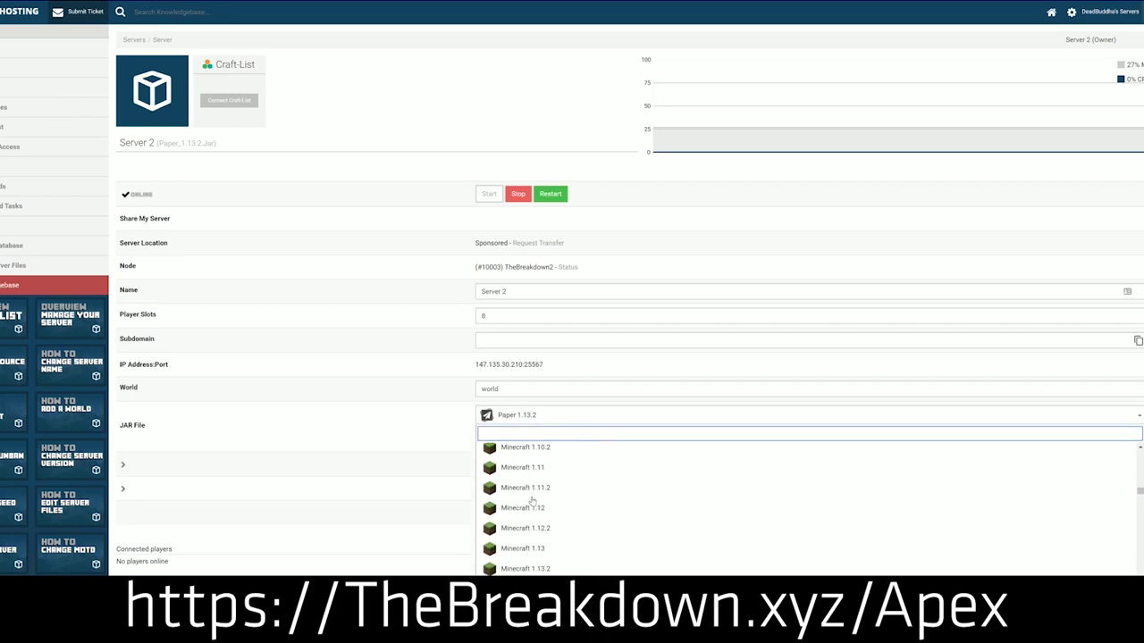
scroll(532, 506, down, 4)
scroll(533, 512, down, 1)
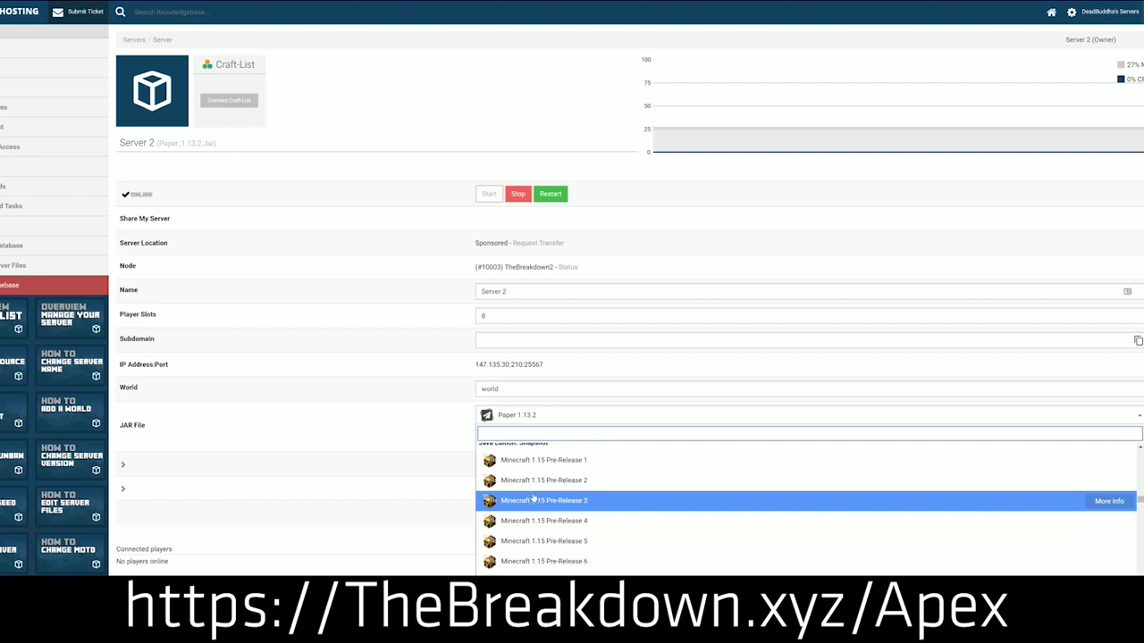
scroll(532, 514, up, 5)
scroll(530, 517, down, 3)
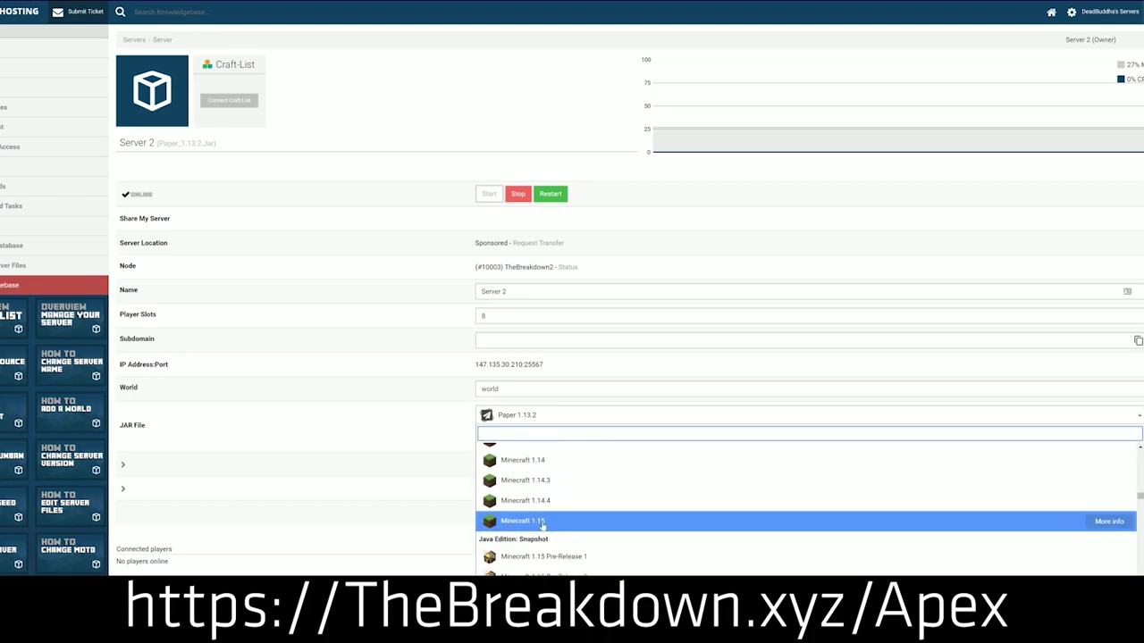
- Switch the server to Minecraft 1.15 and settle the Create New World prompt
click(518, 522)
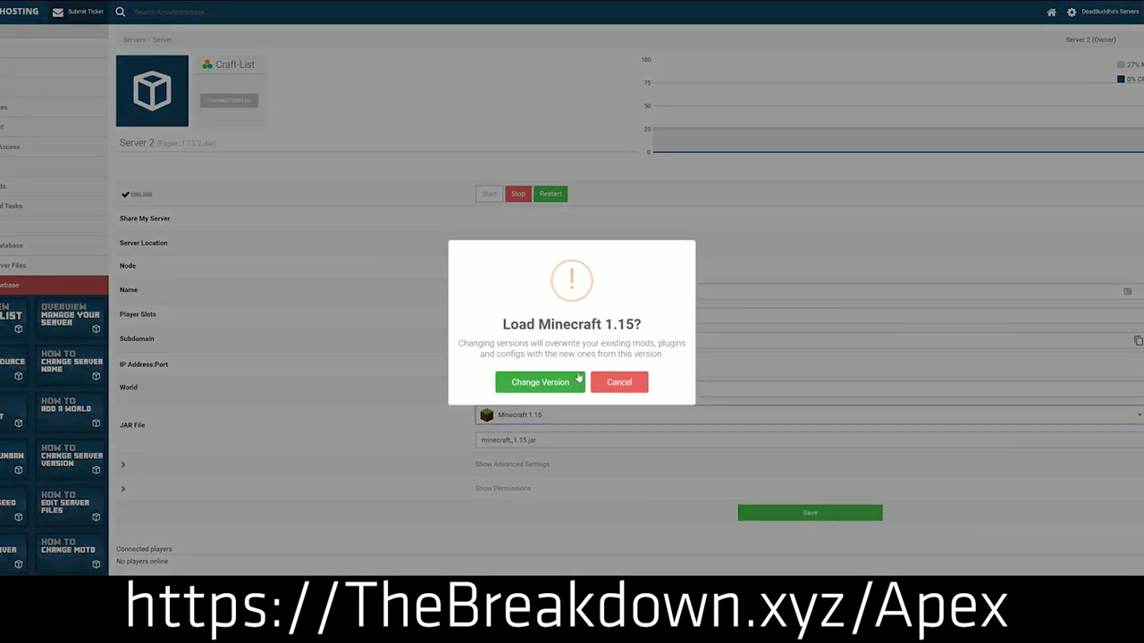
click(533, 381)
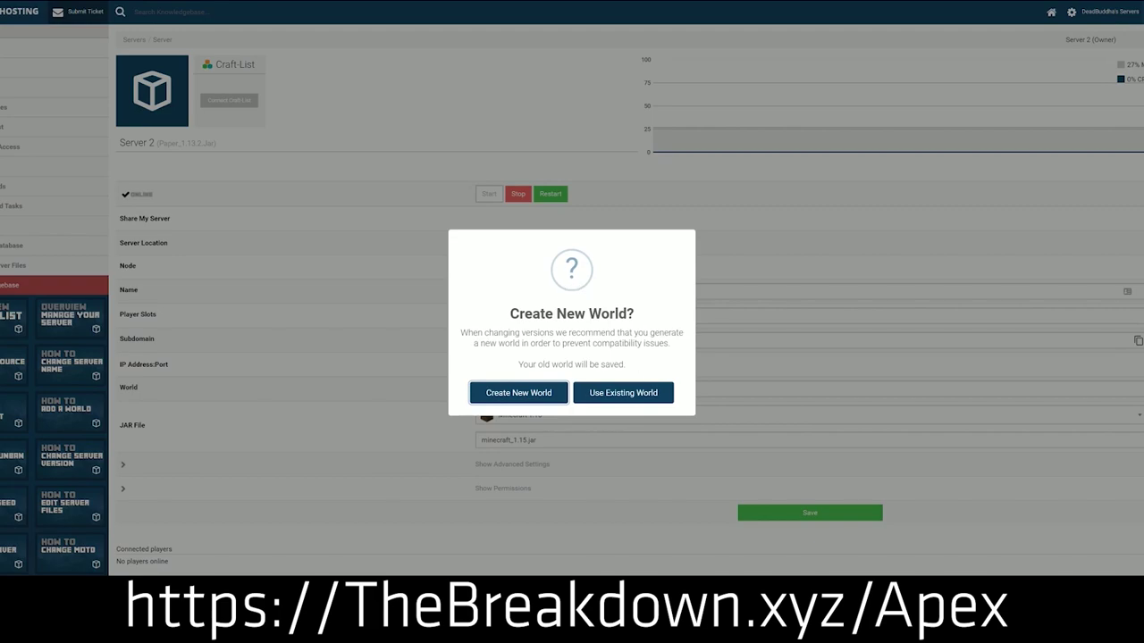
click(624, 395)
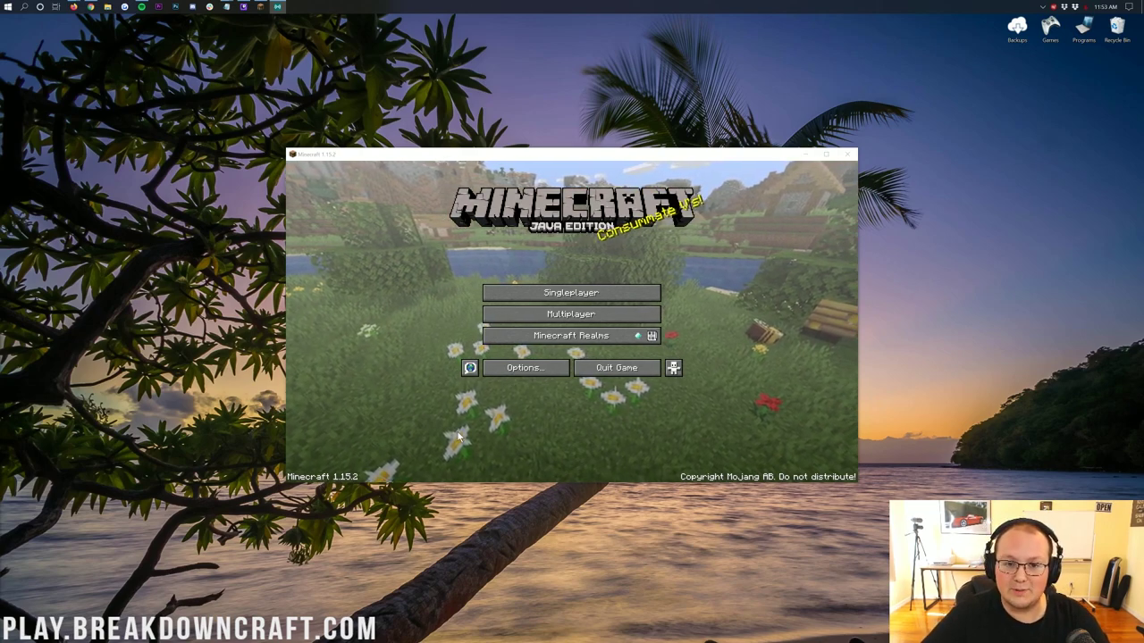
- Join Play.BreakdownCraft.com from the Multiplayer server list
click(566, 314)
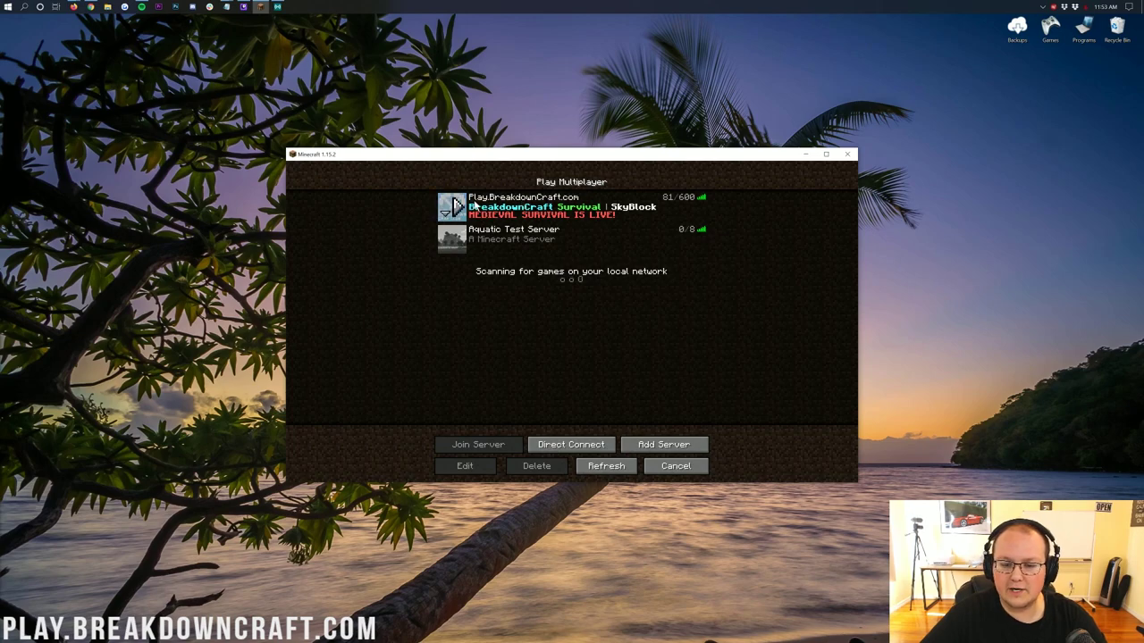
double_click(590, 207)
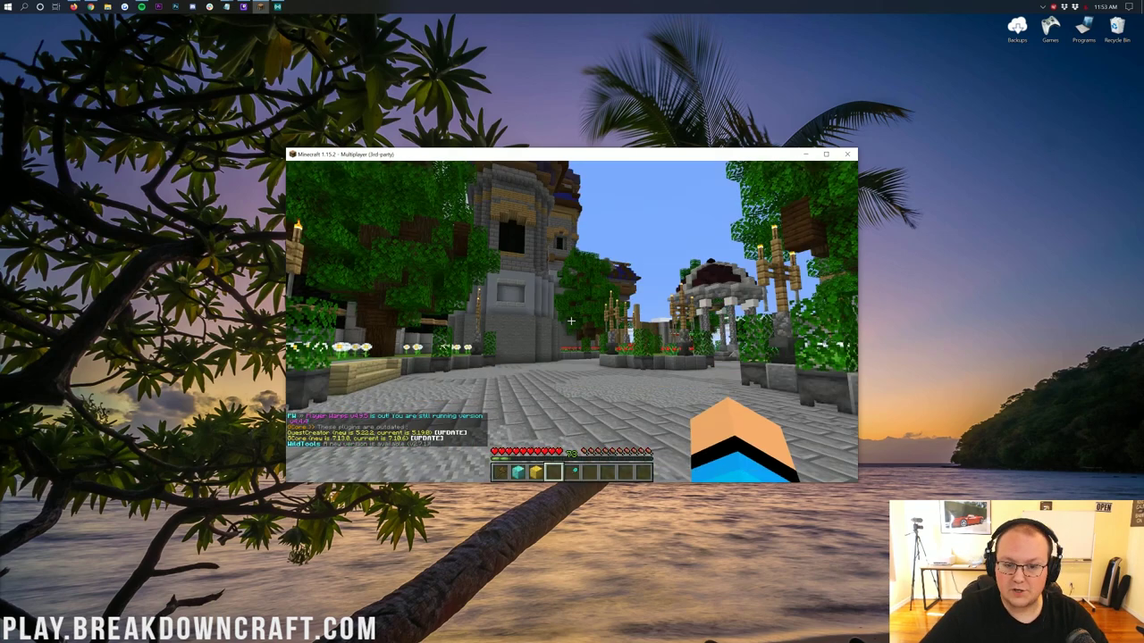
- Select hotbar slot 2 to hold the Block of Diamond
key(2)
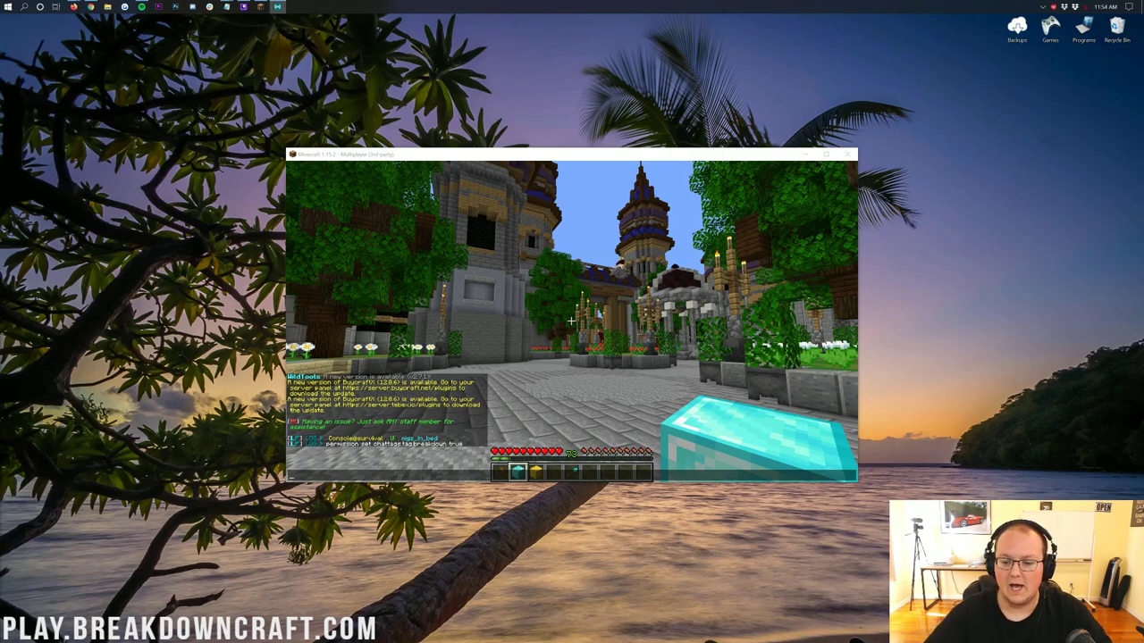
- Screenshot the plaza with F2 and check the save message in chat
click(712, 478)
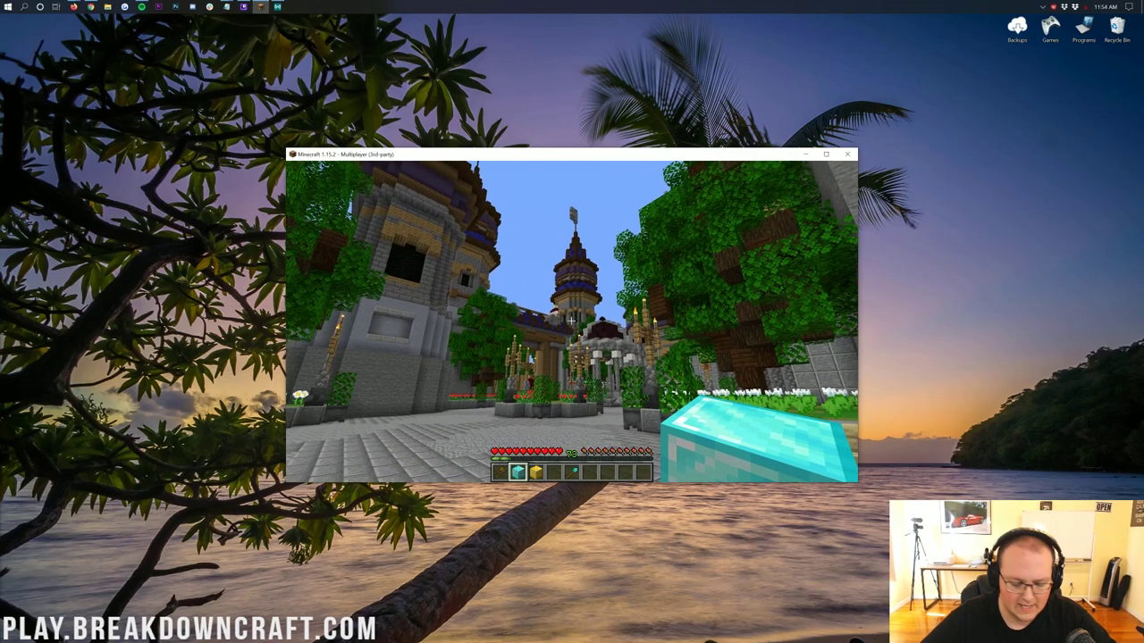
key(F2)
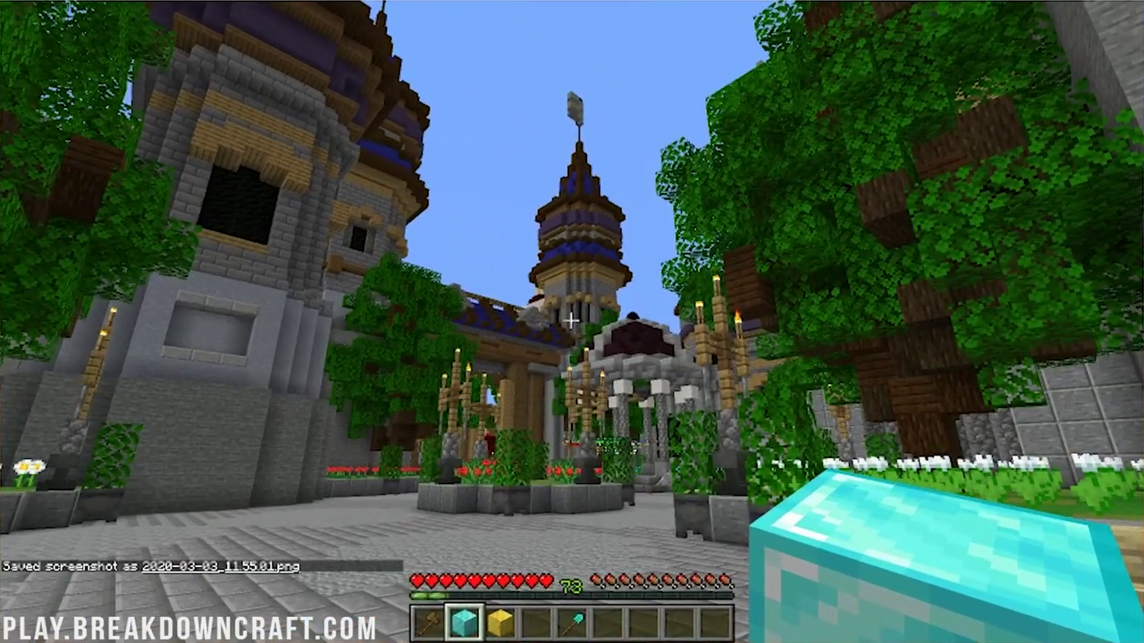
key(t)
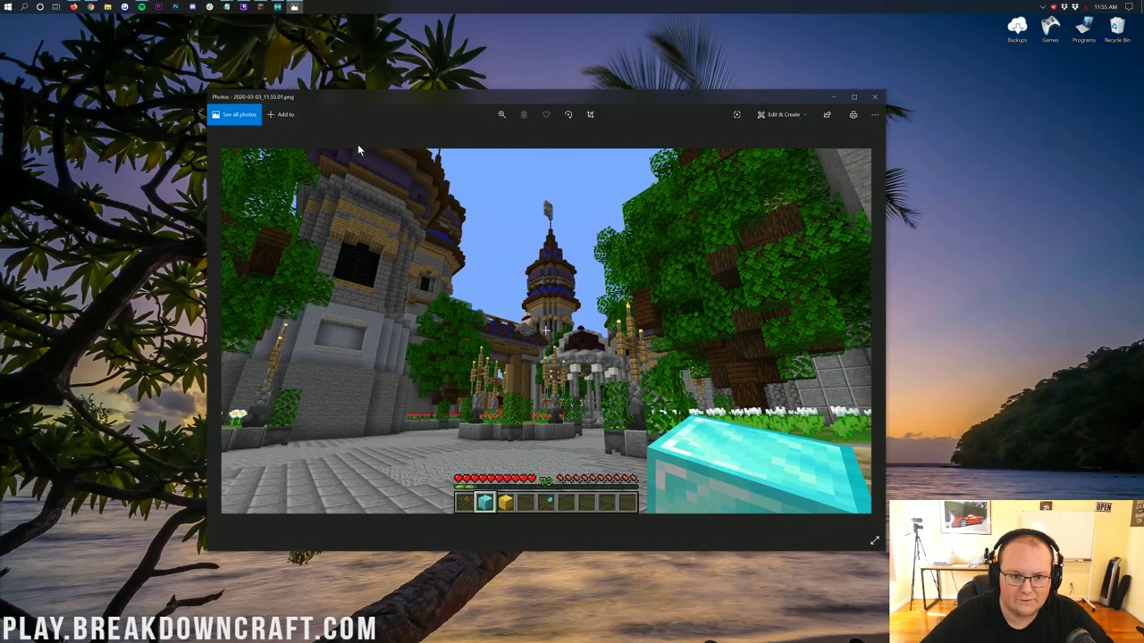
- Close the Photos window showing the plaza screenshot
click(873, 98)
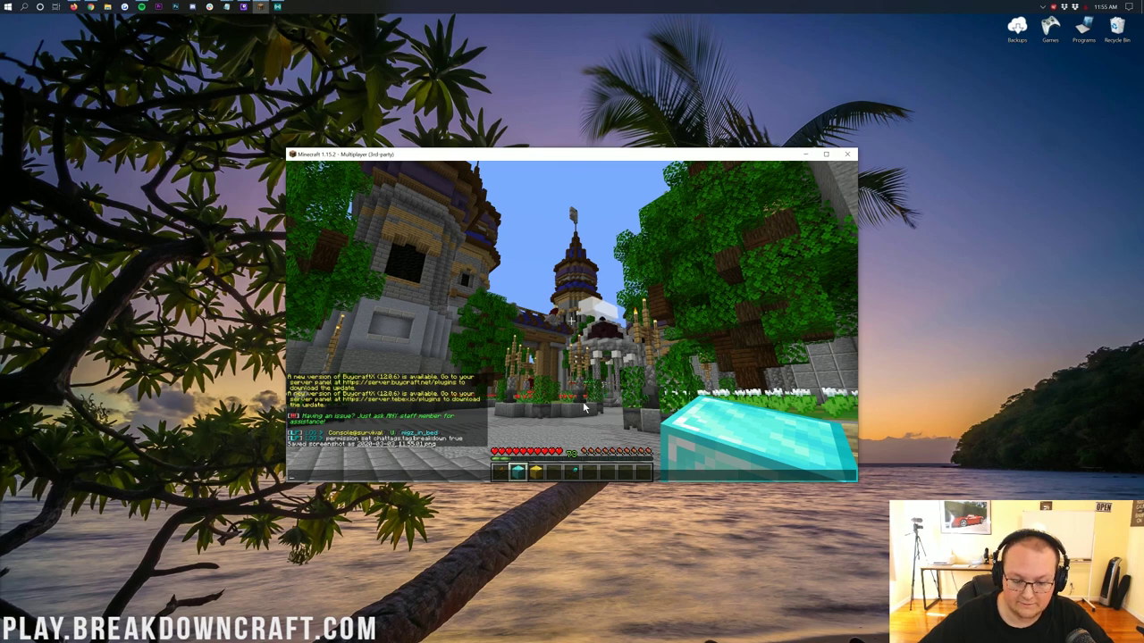
- Close chat and take several more F2 screenshots of the plaza
key(Escape)
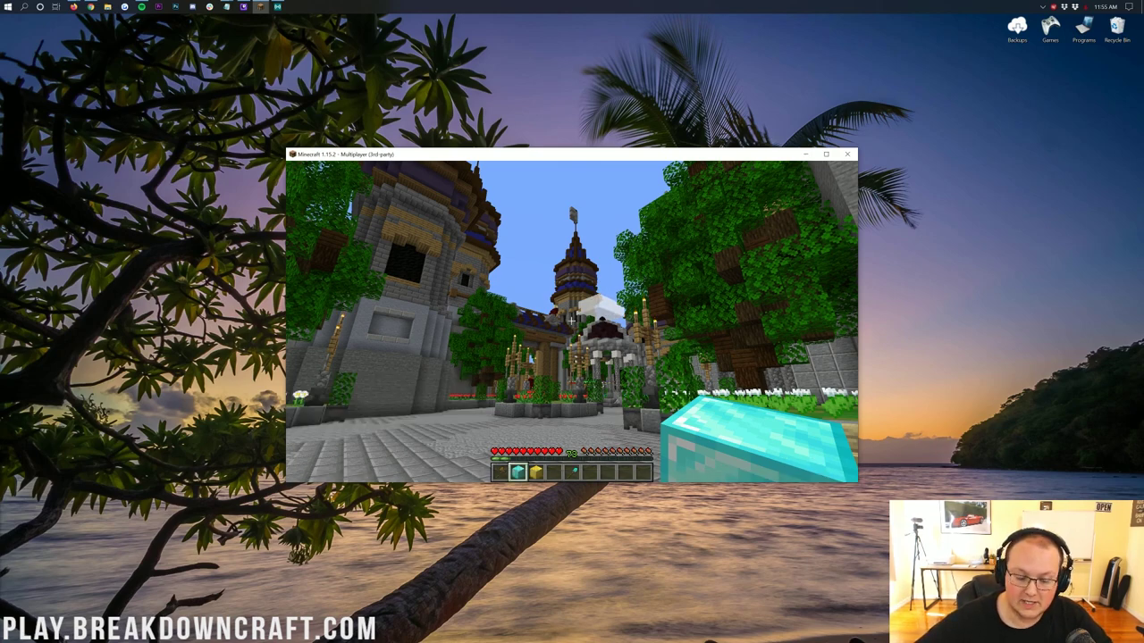
key(F2)
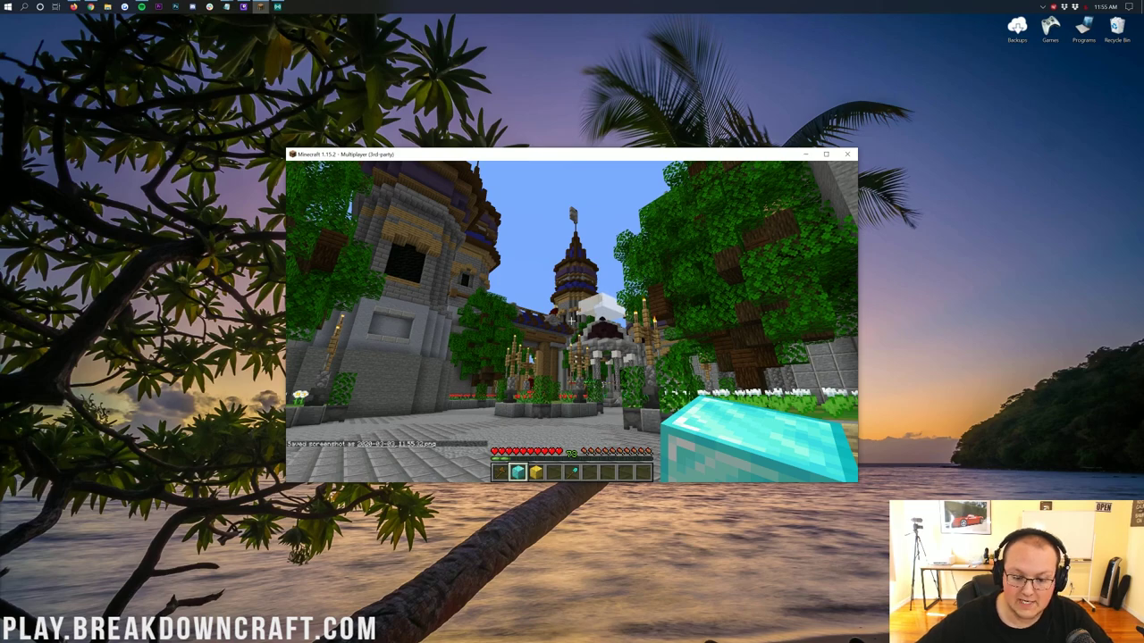
key(F2)
key(F2)
key(F2)
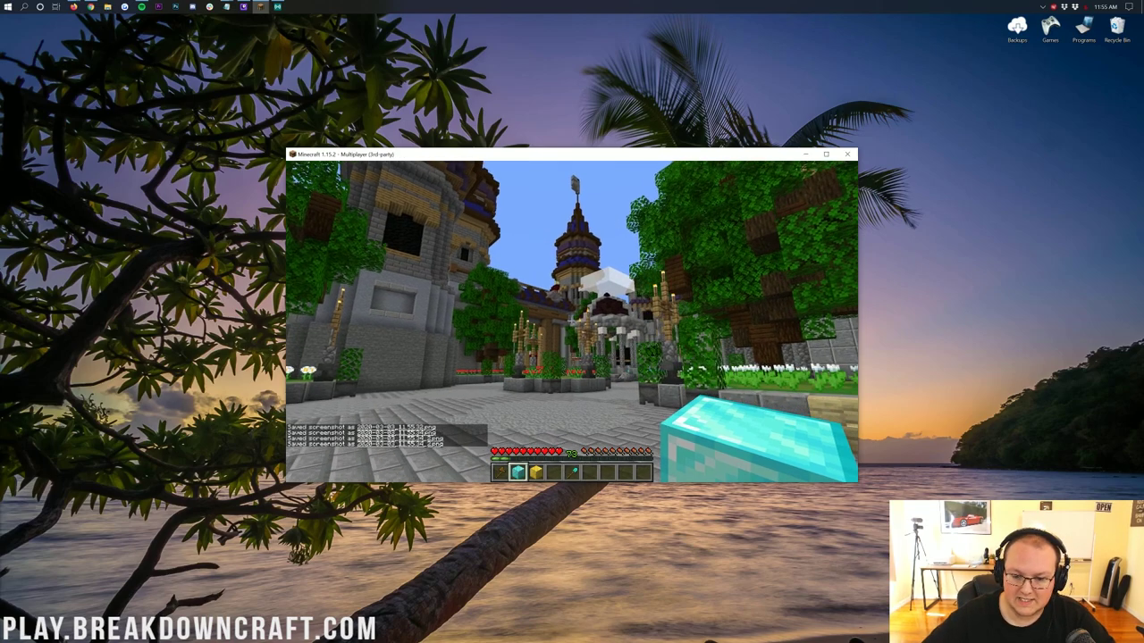
- Walk through the plaza toward the towers with the HUD hidden via F1
key(w)
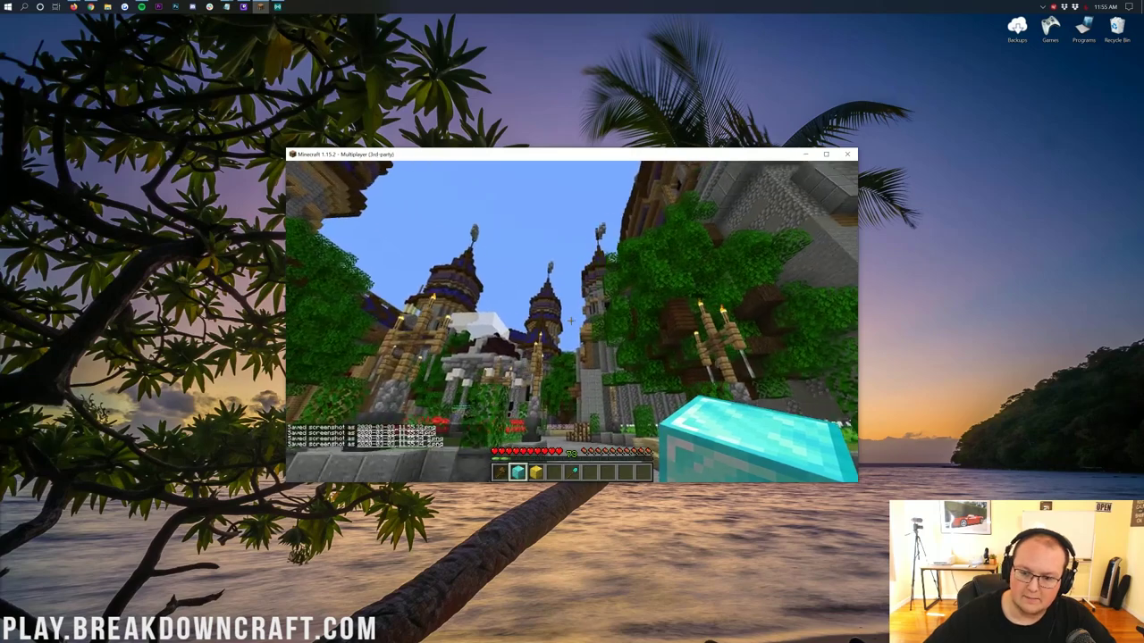
key(w)
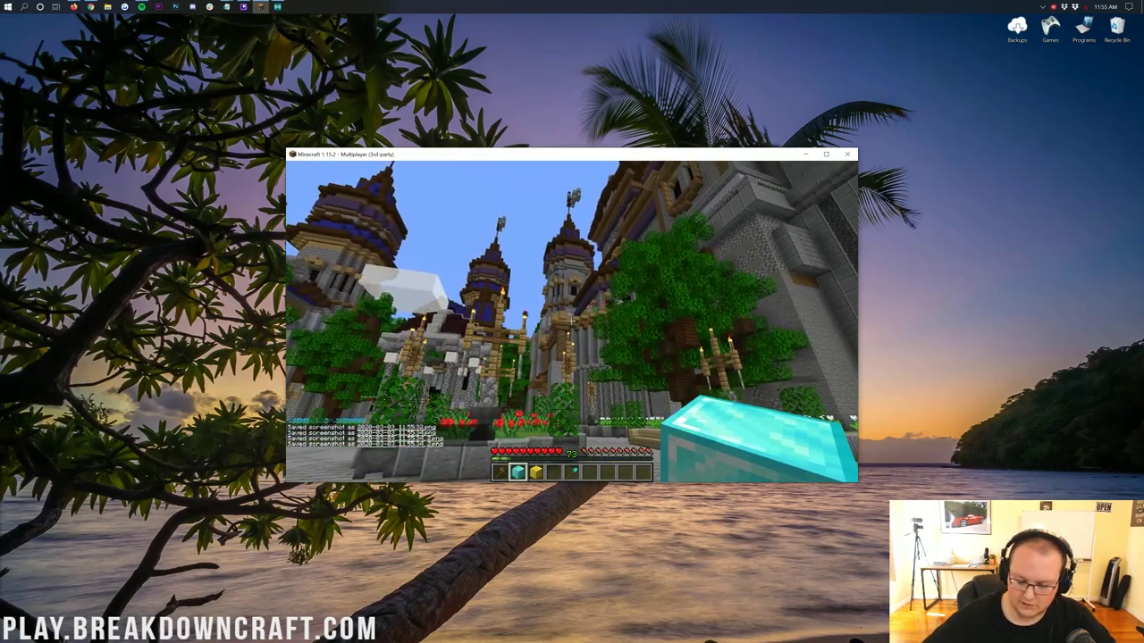
key(F1)
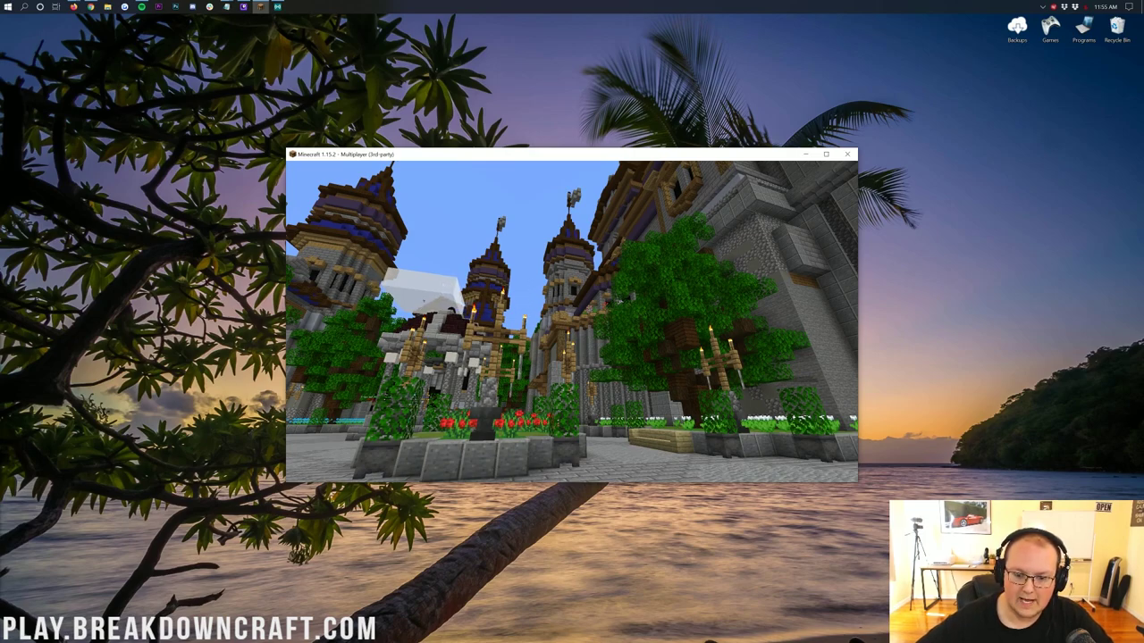
key(w)
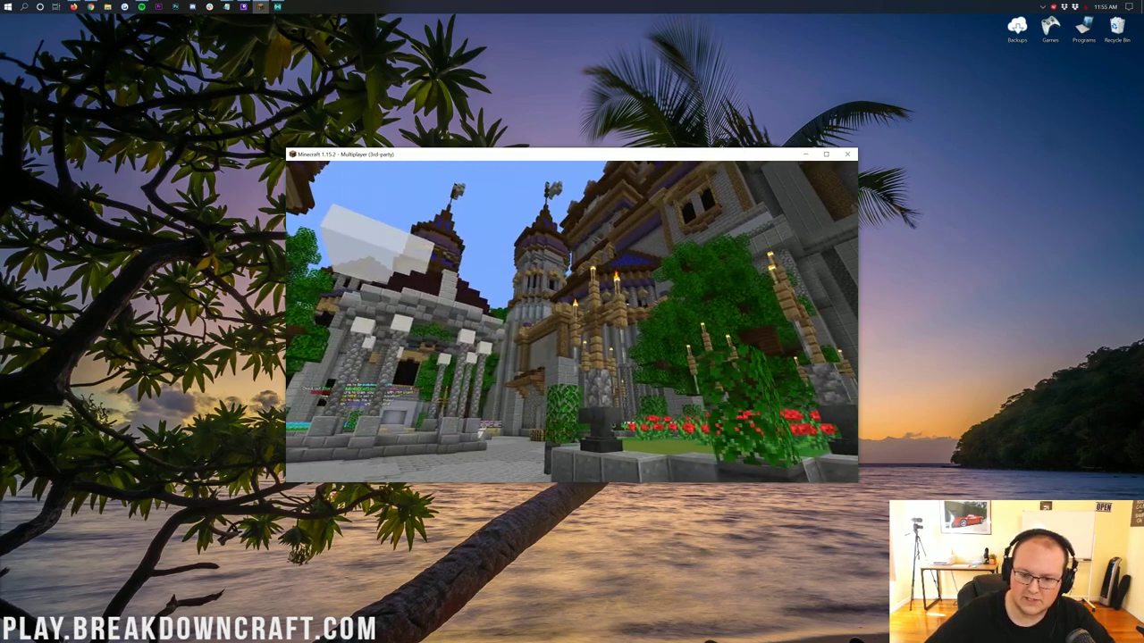
- Turn Clouds OFF in Video Settings and resume the game
key(Escape)
click(552, 326)
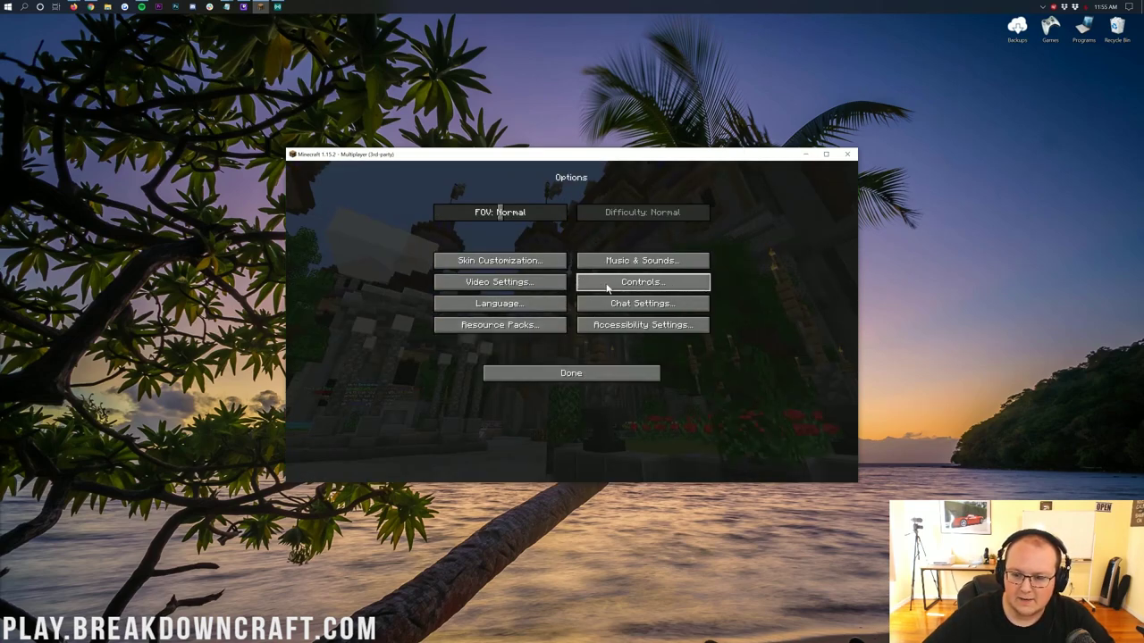
click(519, 284)
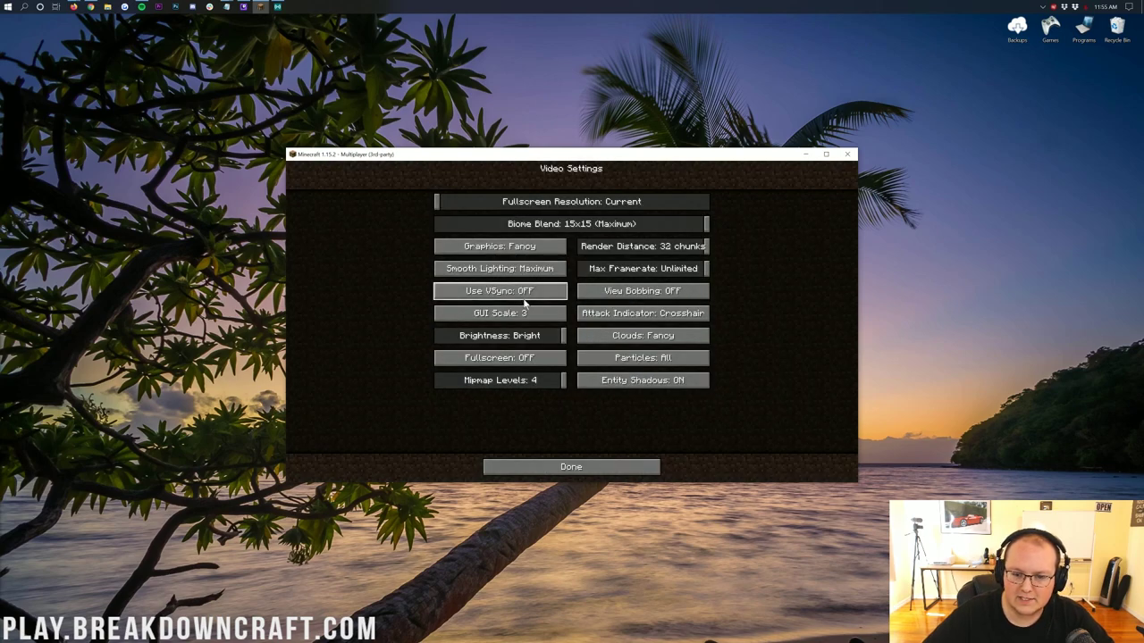
click(626, 338)
click(613, 468)
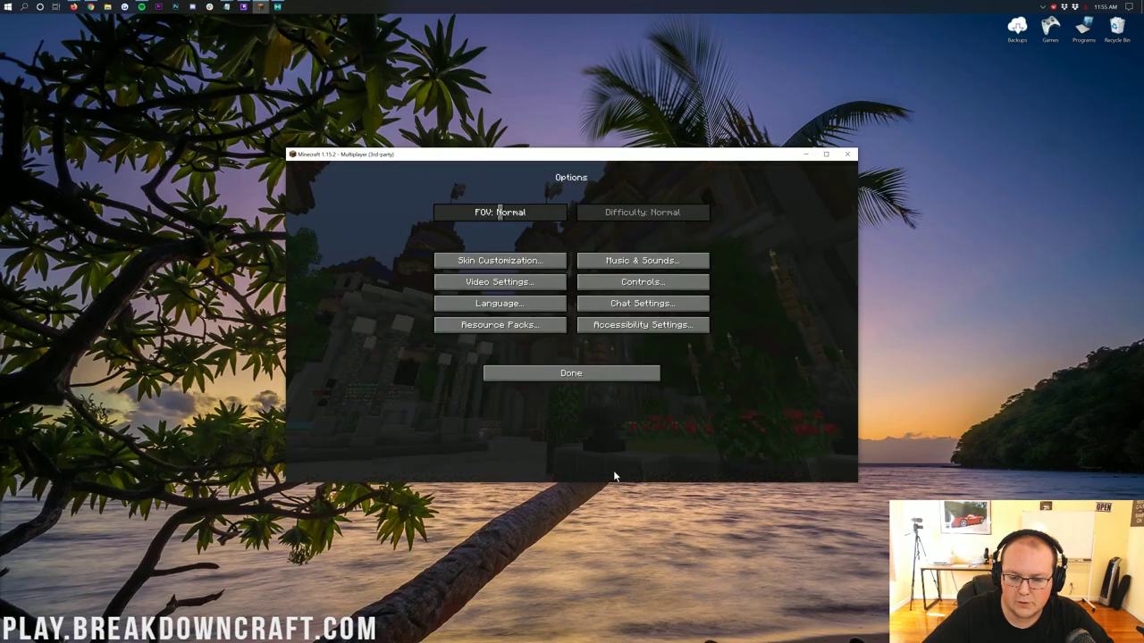
click(576, 375)
key(Escape)
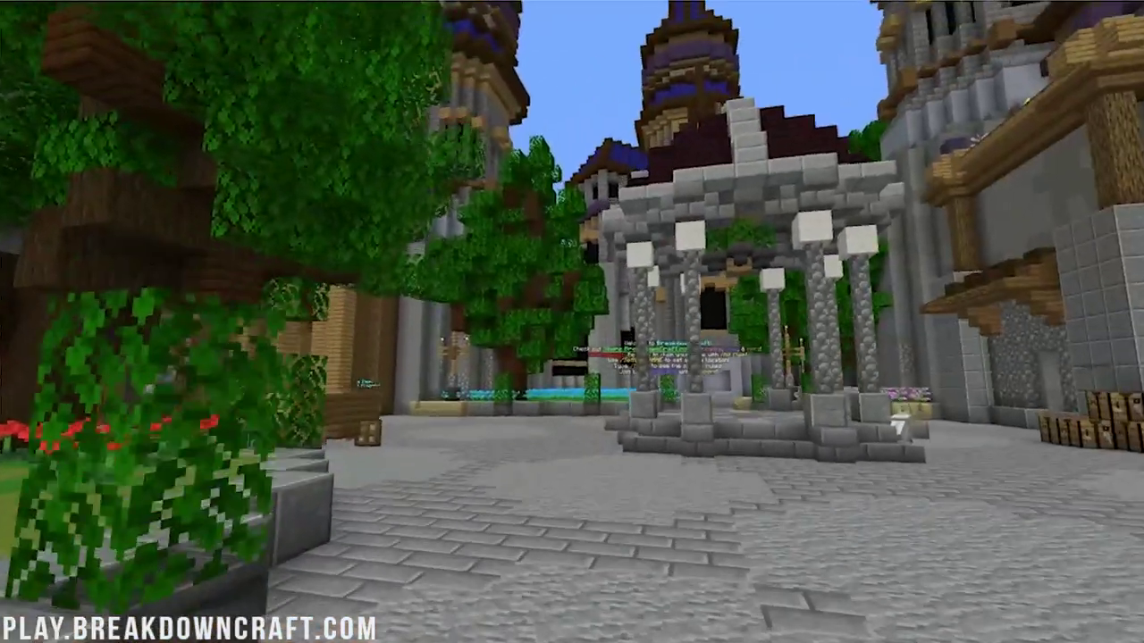
- Walk toward the gazebo, then back away to face the castle
key(w)
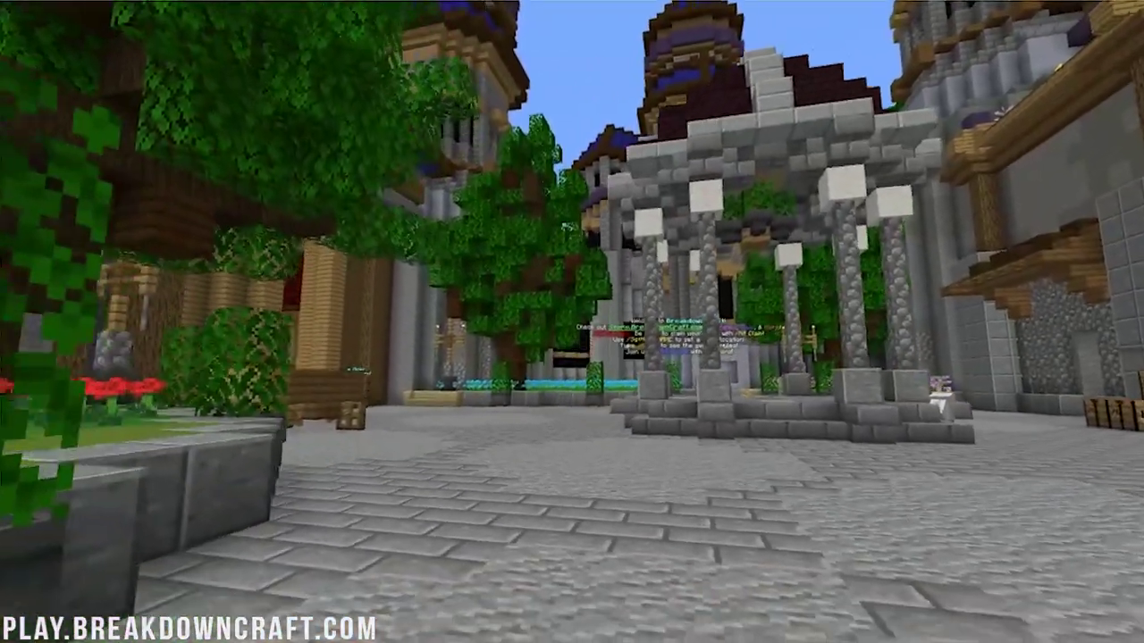
key(slash)
text(g)
key(BackSpace)
text(f)
key(Escape)
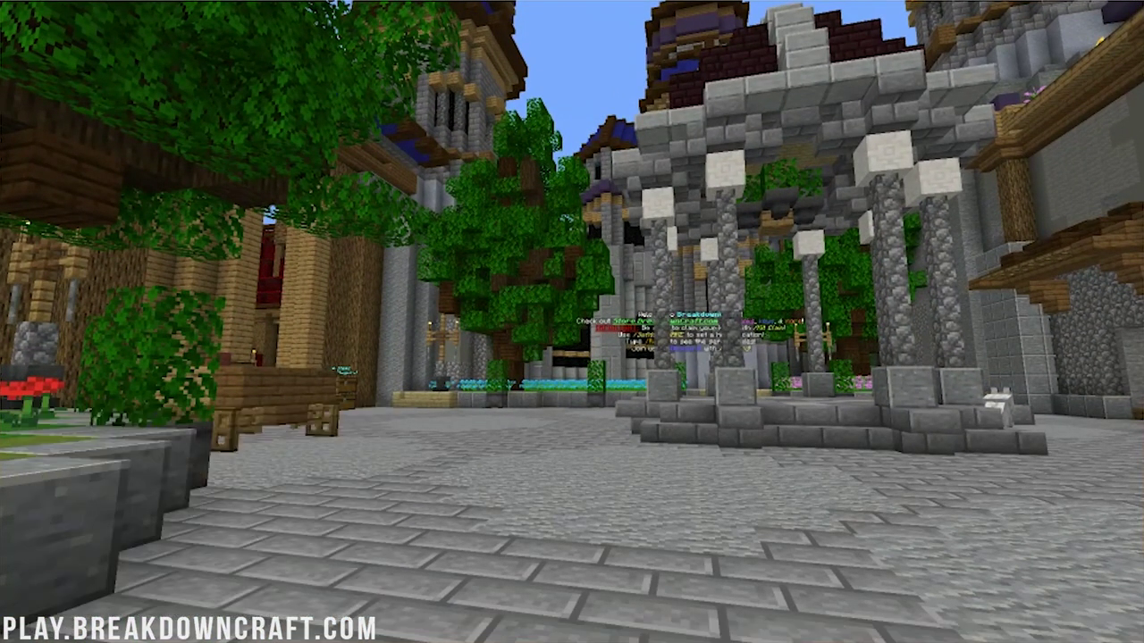
key(w)
key(w)
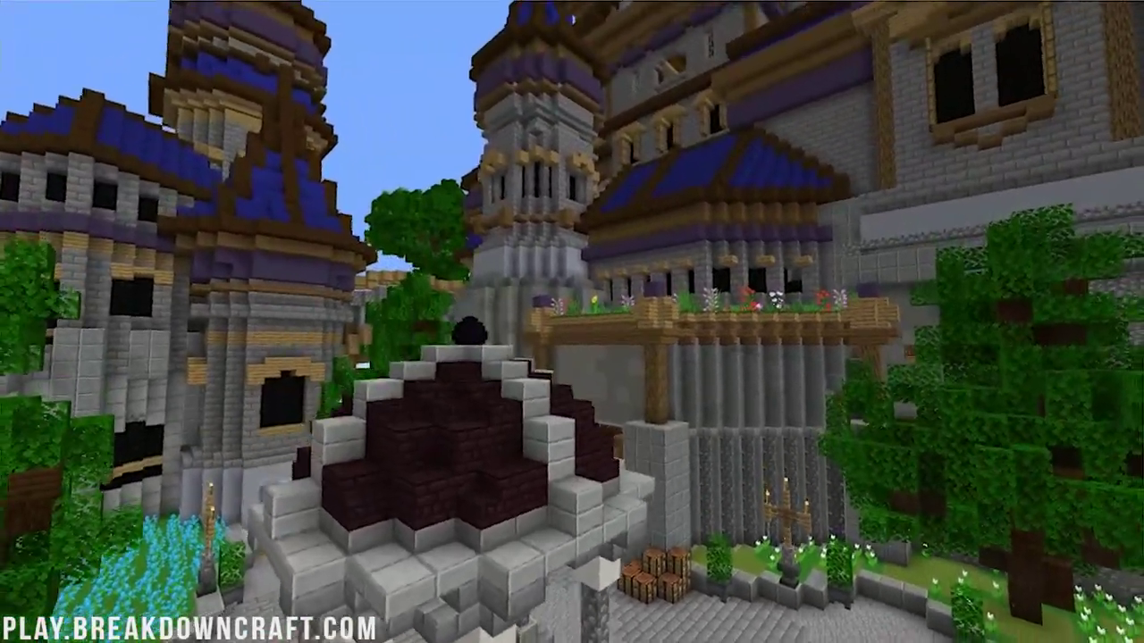
key(s)
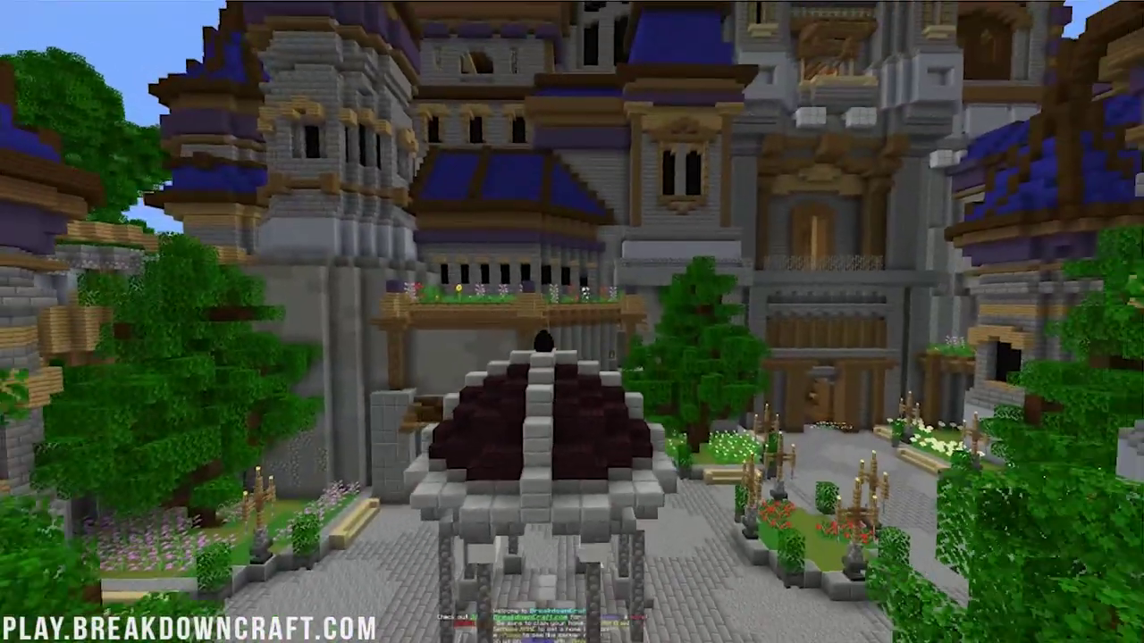
key(s)
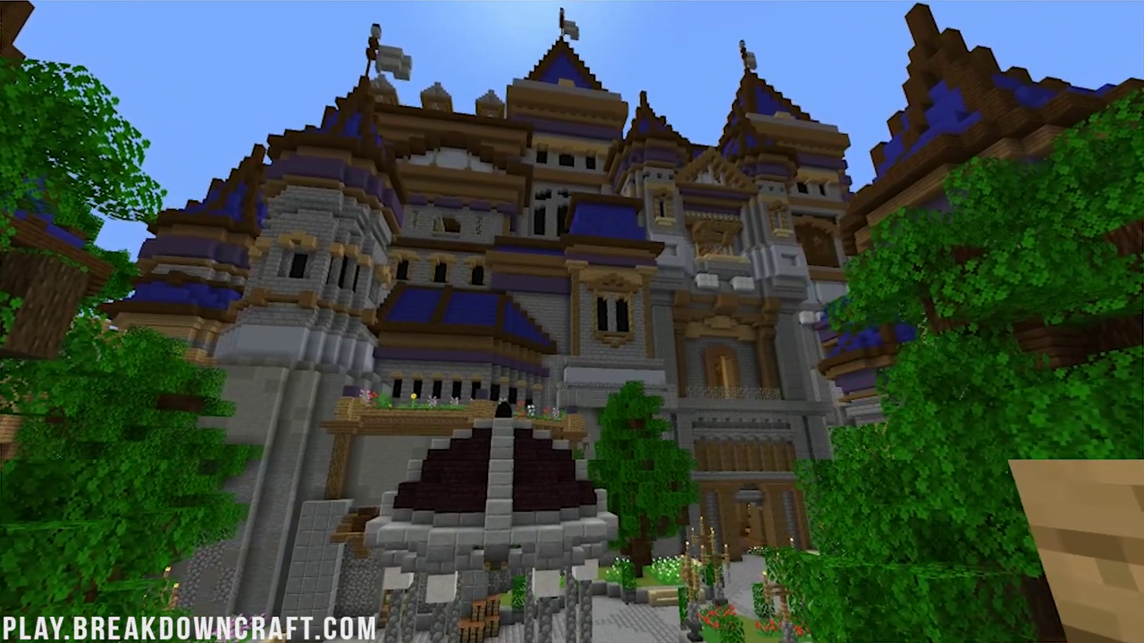
- Screenshot the castle, check the save messages in chat, and quit the game
key(F2)
key(F1)
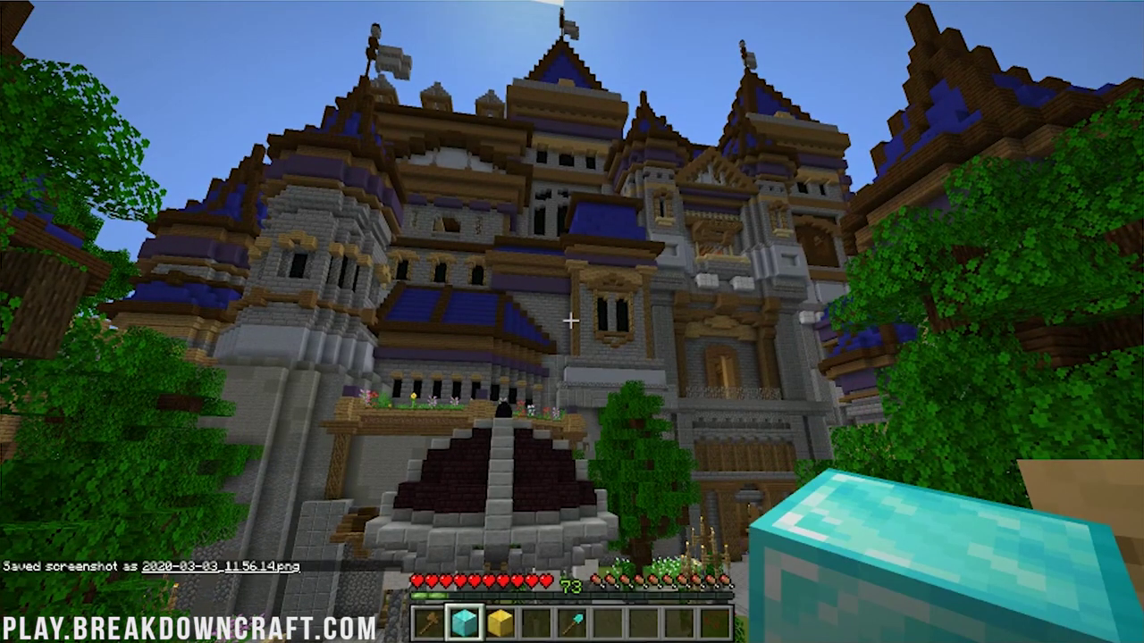
key(t)
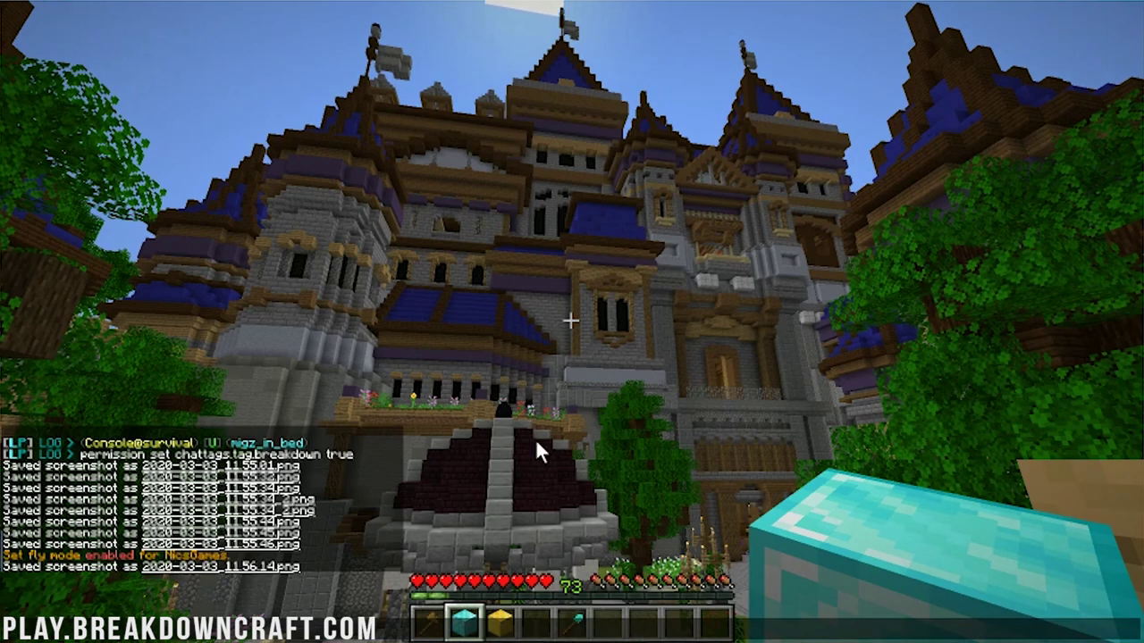
key(Escape)
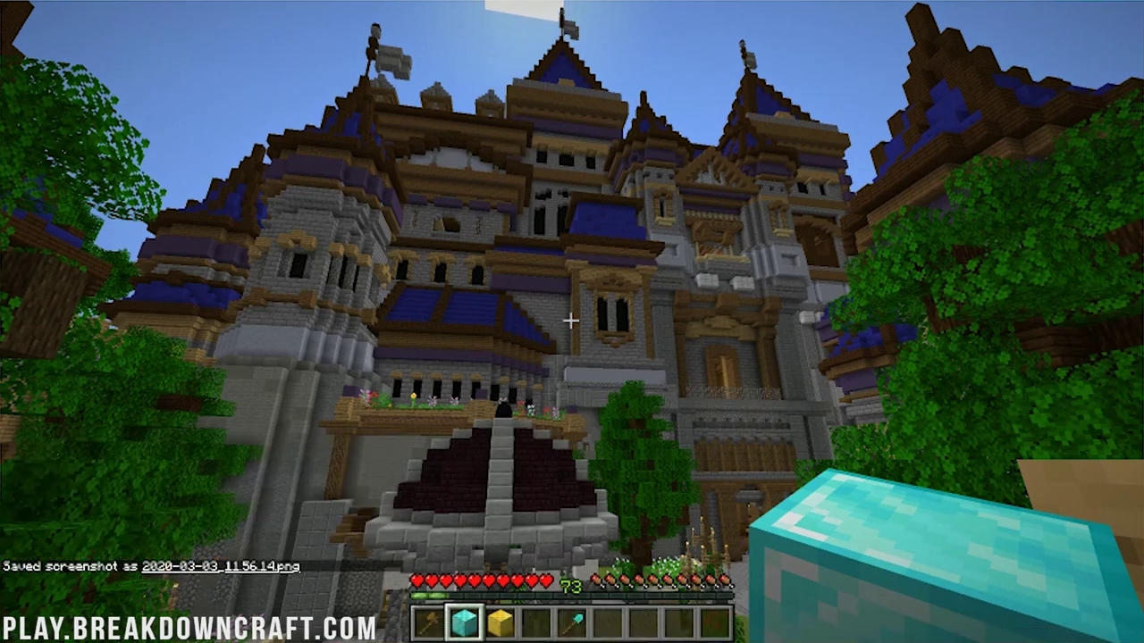
key(Escape)
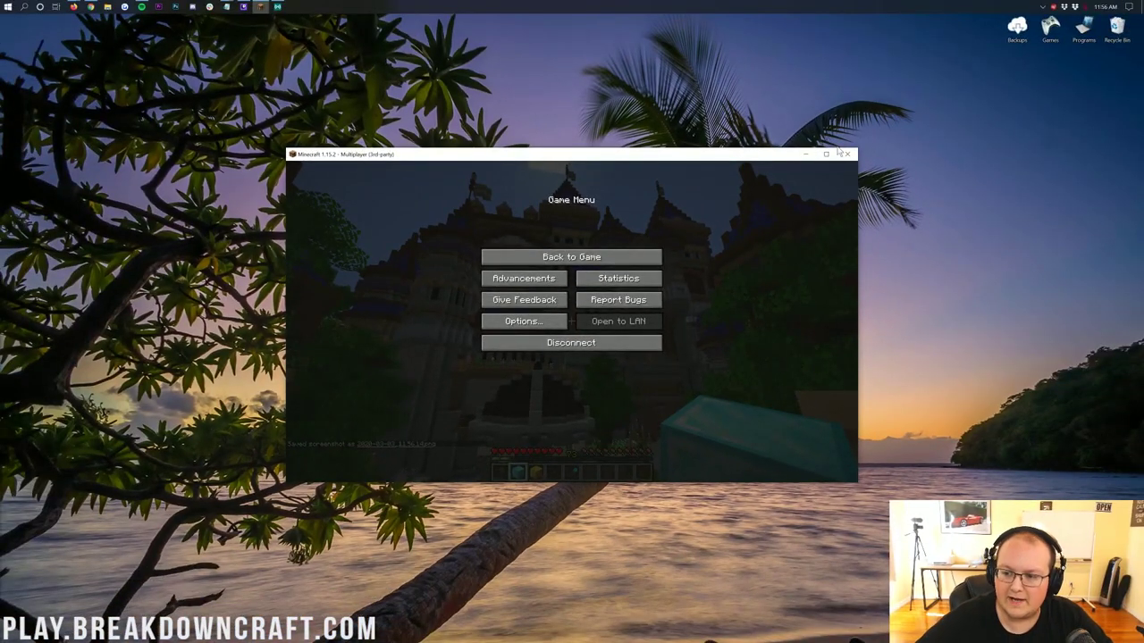
click(842, 155)
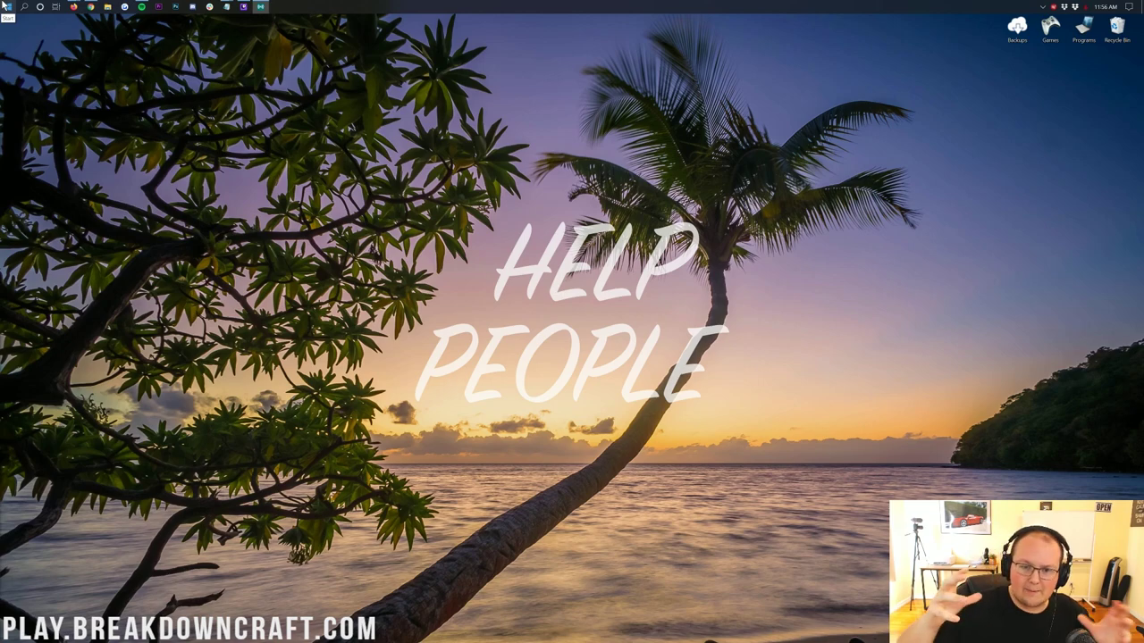
- Run %appdata% from the Windows Run tool to open the Roaming folder
click(6, 6)
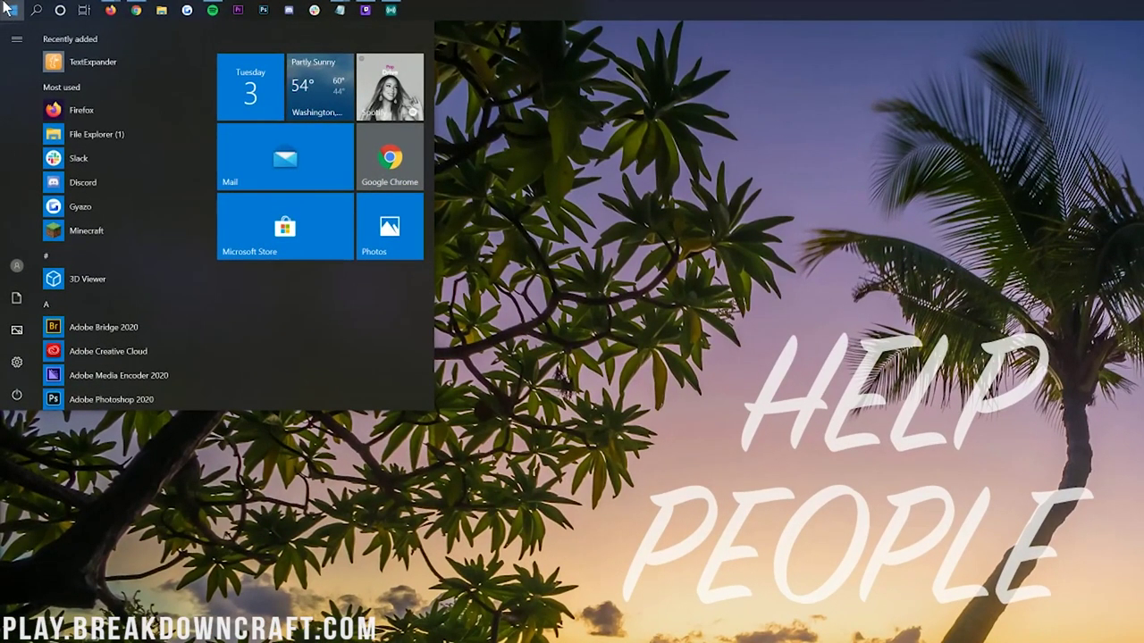
text(run)
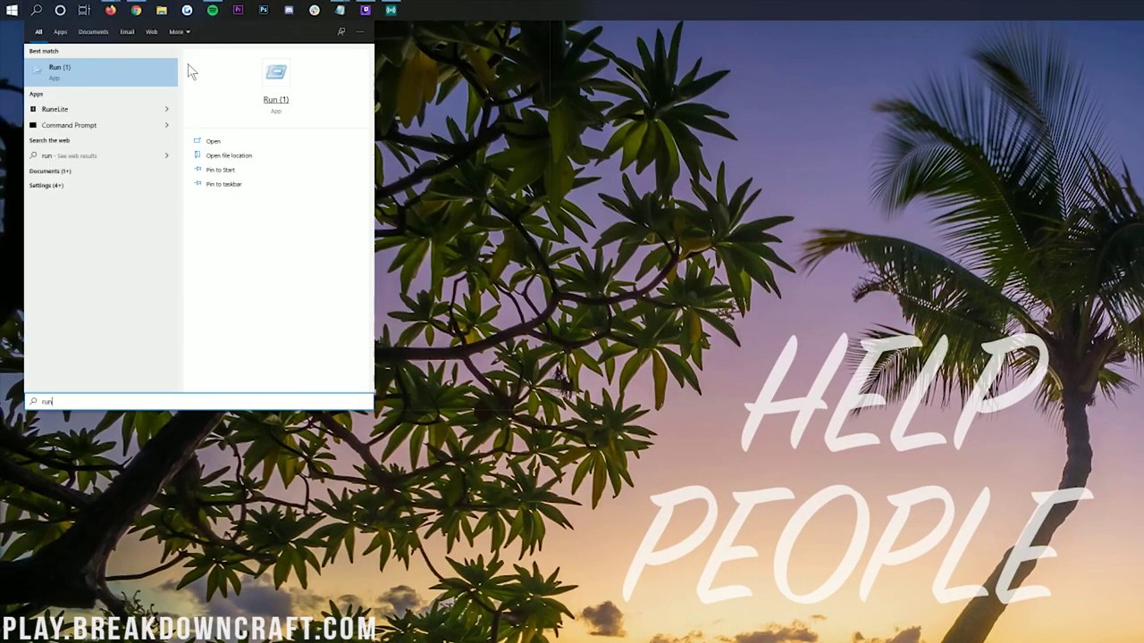
click(70, 74)
drag(161, 36, 210, 71)
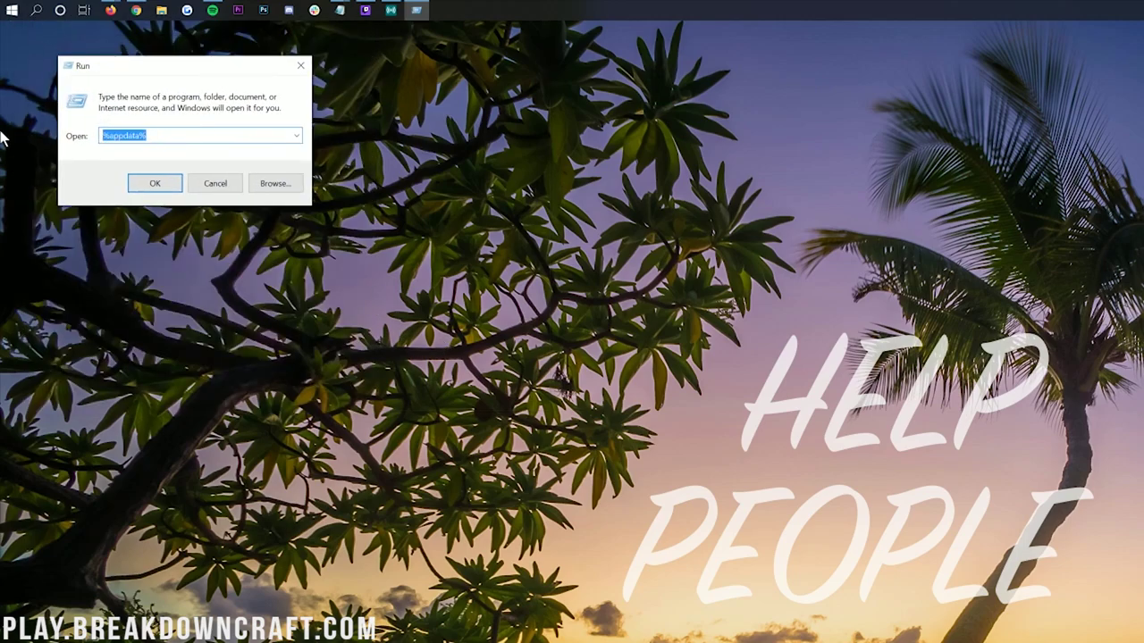
text(%appdata)
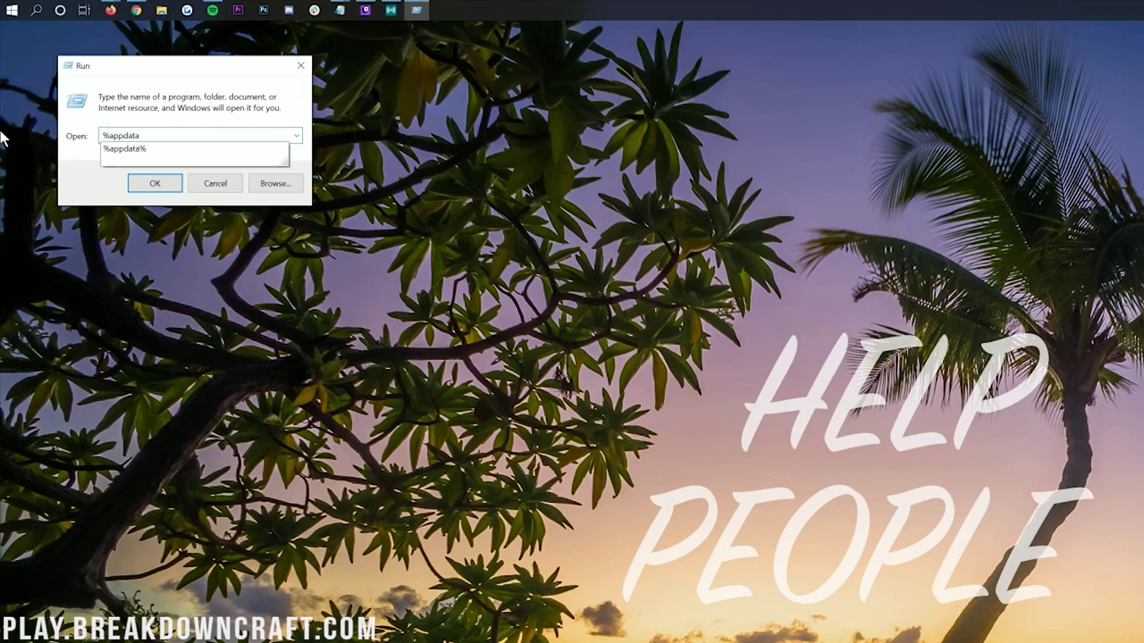
text(%)
key(Return)
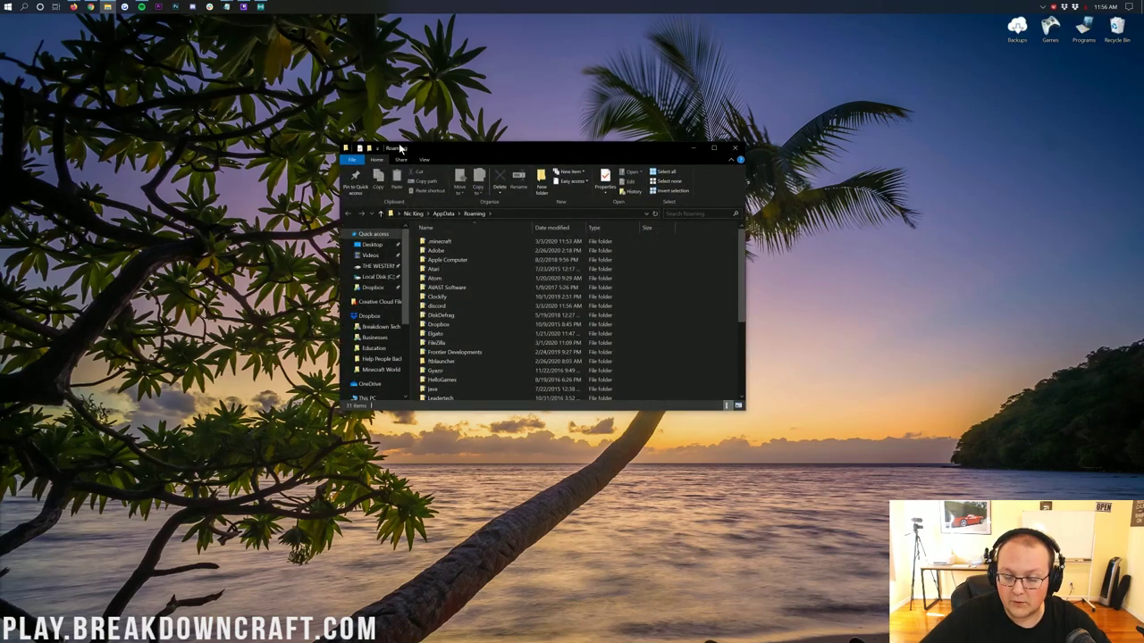
- Open .minecraft\screenshots, scroll to the bottom and select 2020-03-01_19.13.28.png
click(436, 241)
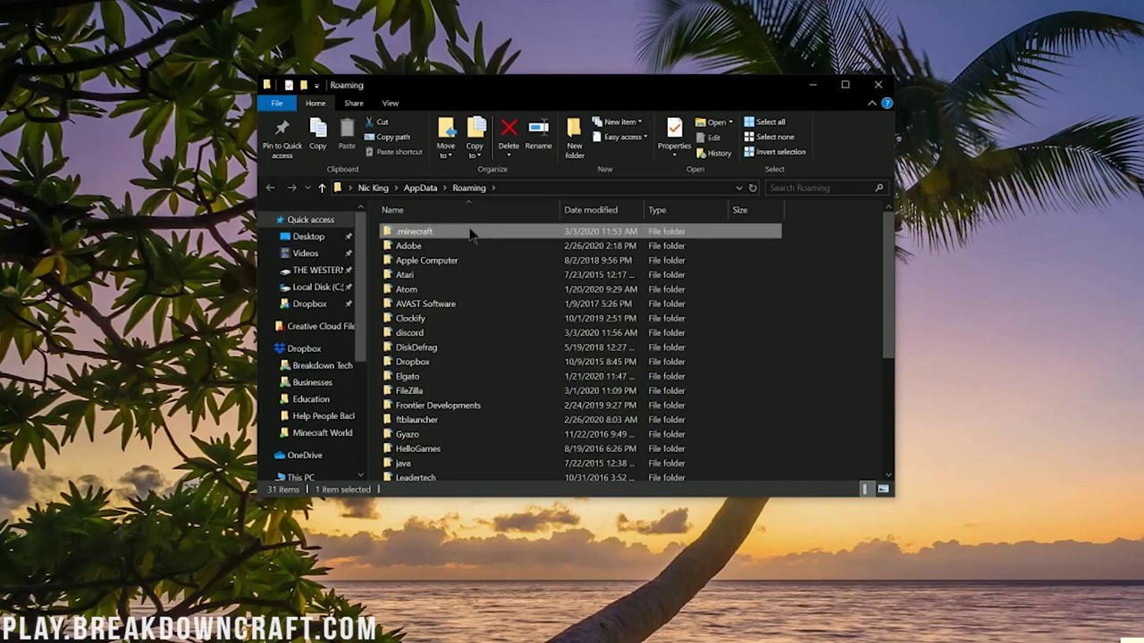
double_click(473, 239)
scroll(465, 259, down, 2)
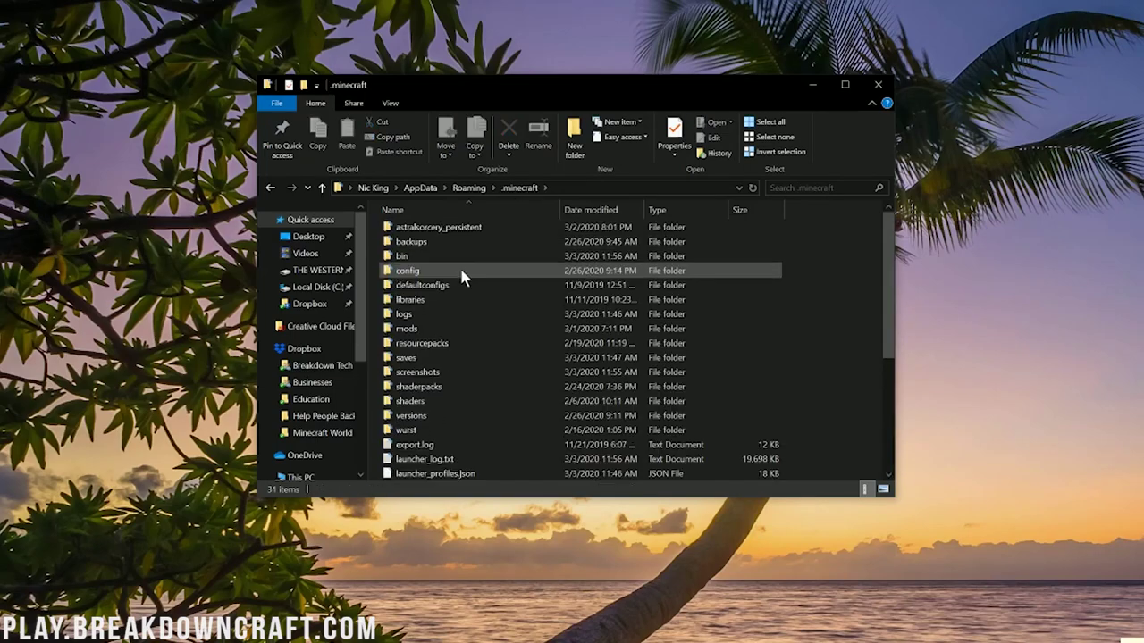
double_click(444, 330)
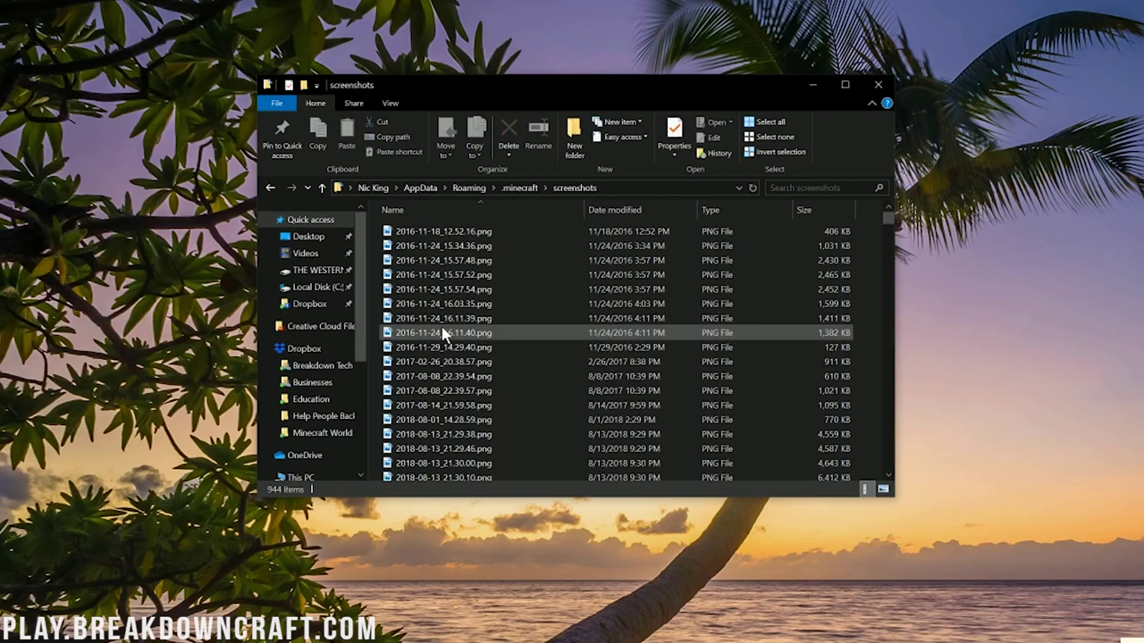
drag(888, 225, 856, 471)
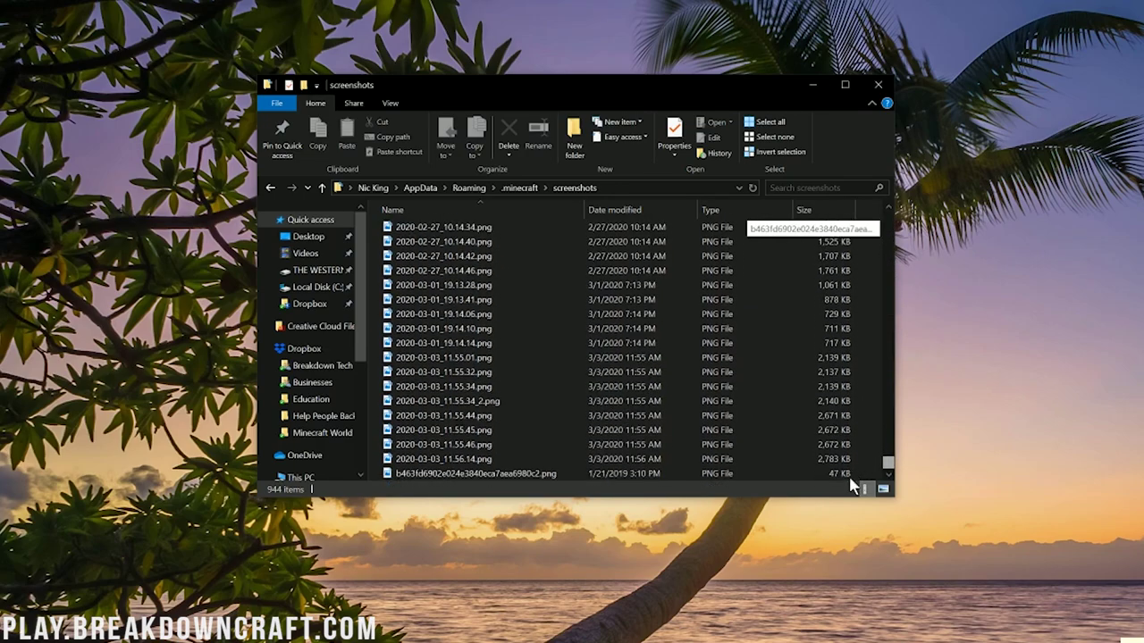
click(498, 287)
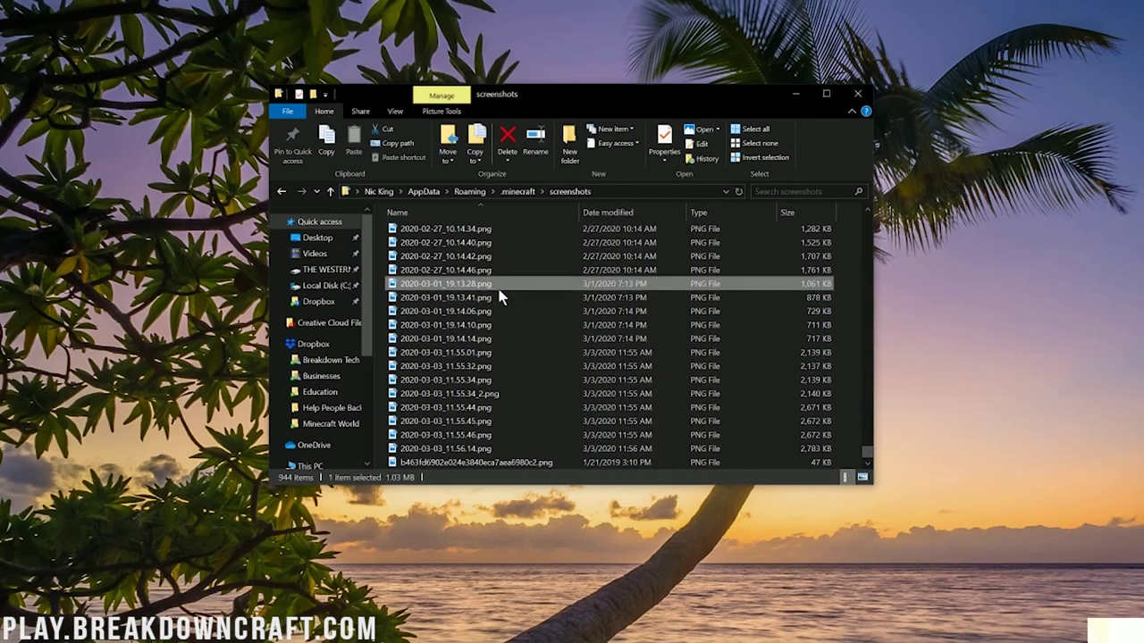
- Open the newest screenshot, 2020-03-03_11.56.14.png, in Windows Photos
double_click(499, 292)
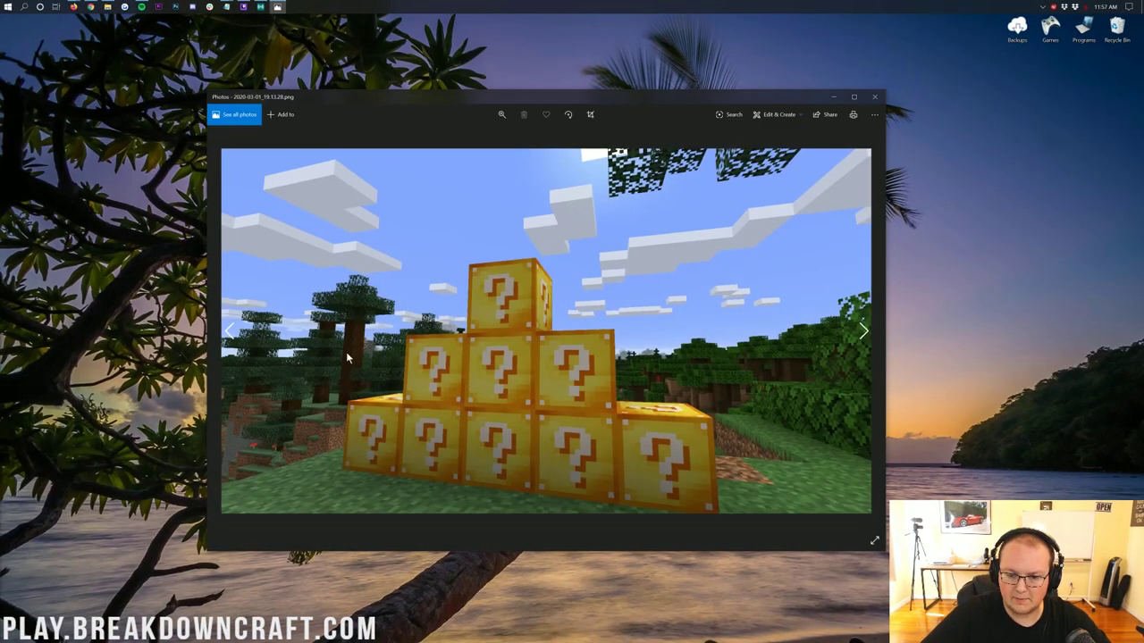
click(874, 96)
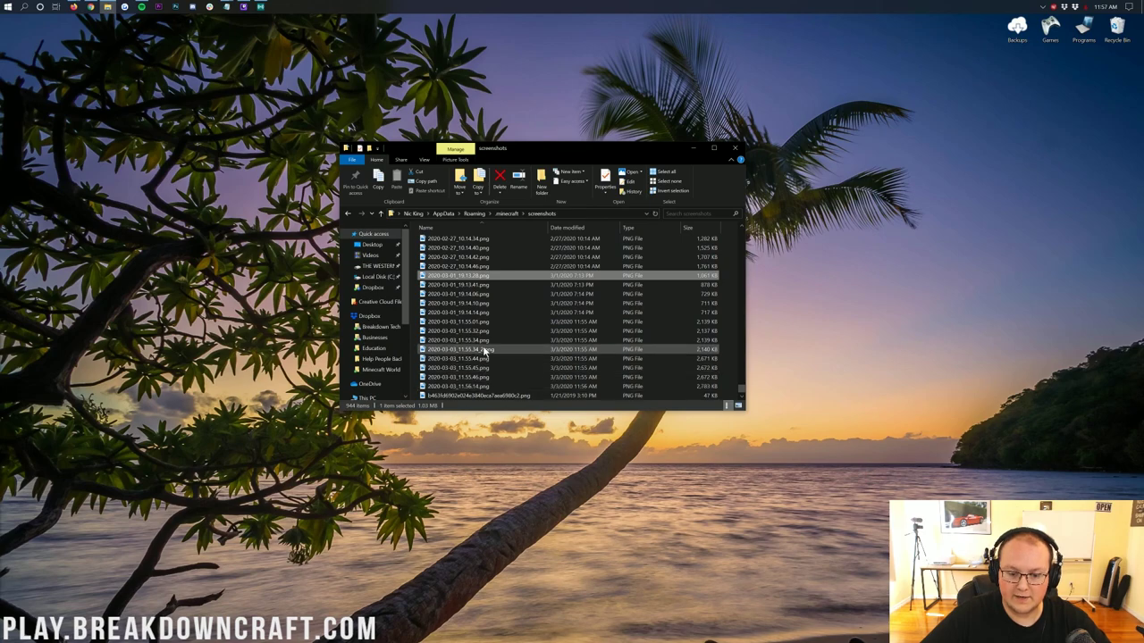
click(479, 324)
shift+click(469, 385)
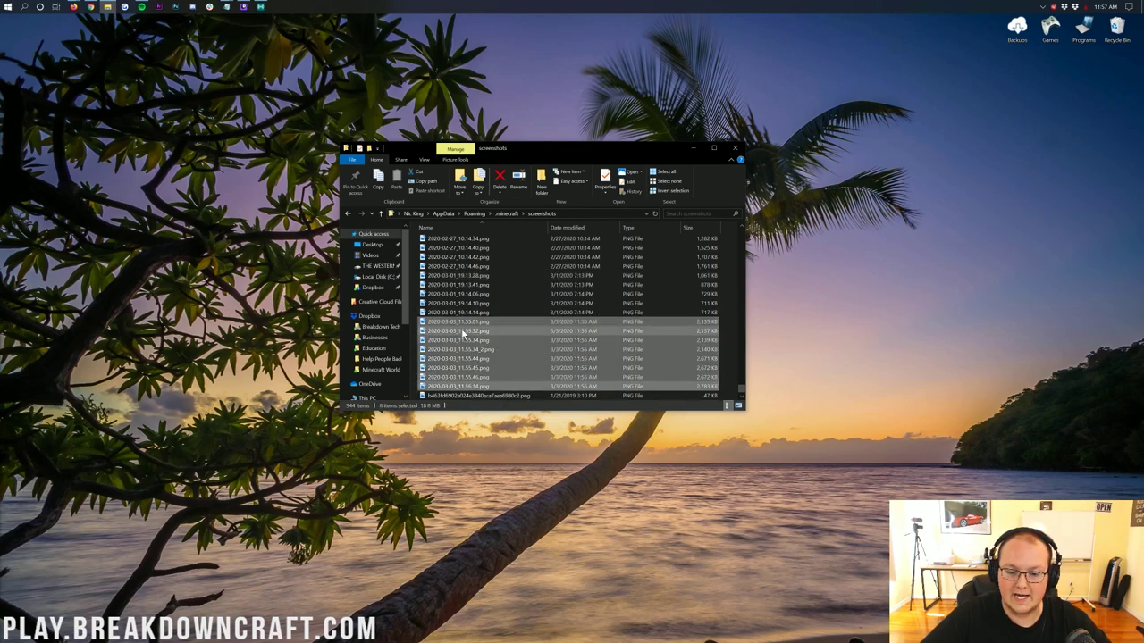
click(466, 386)
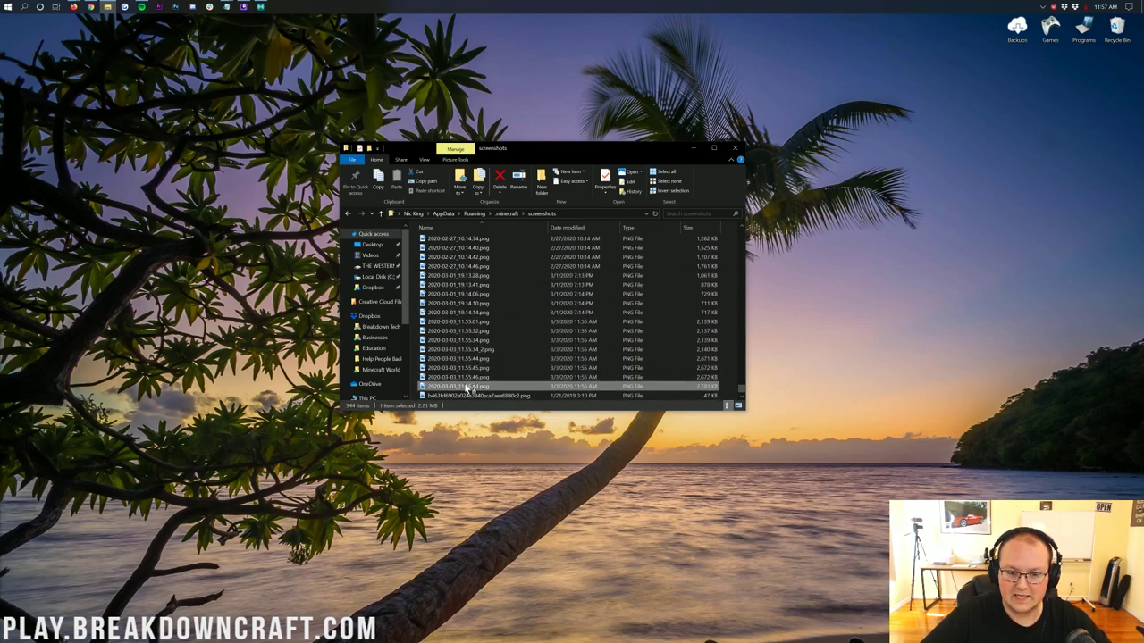
double_click(467, 386)
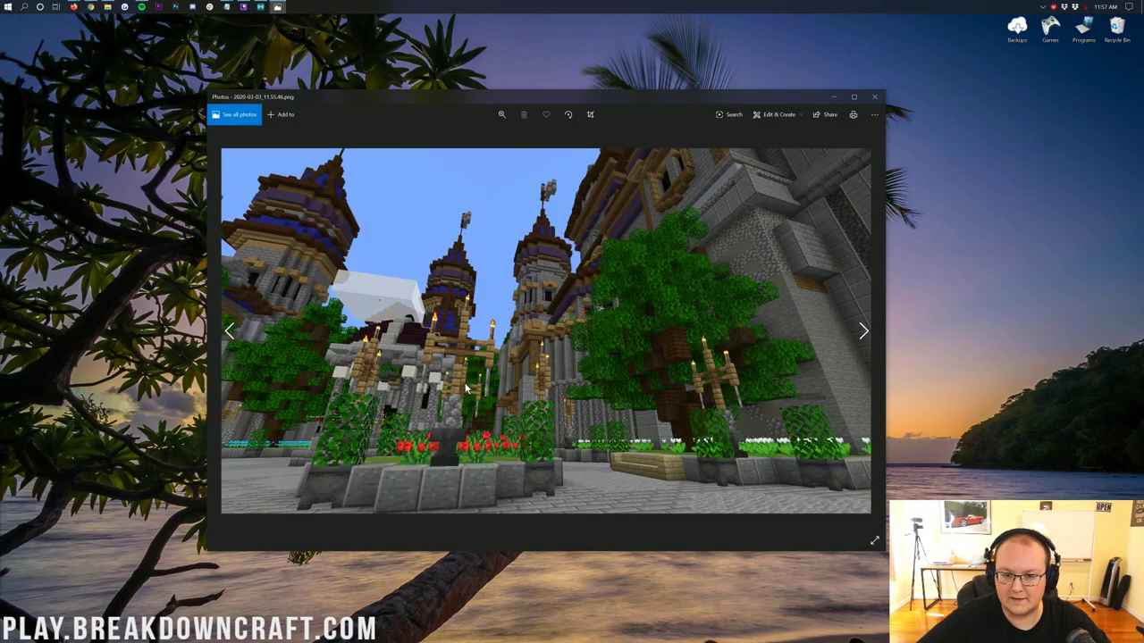
- Flip through the 2020-03-03 castle screenshots, ending on 2020-03-03_11.55.01.png
scroll(467, 386, down, 1)
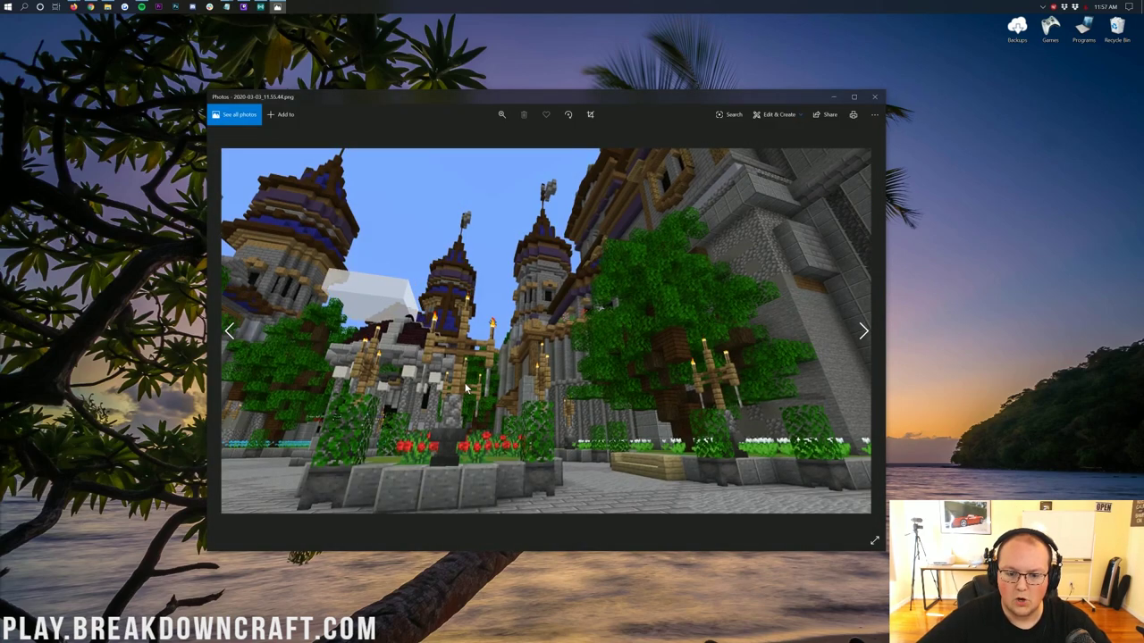
scroll(467, 386, down, 1)
scroll(467, 386, up, 2)
scroll(465, 386, down, 2)
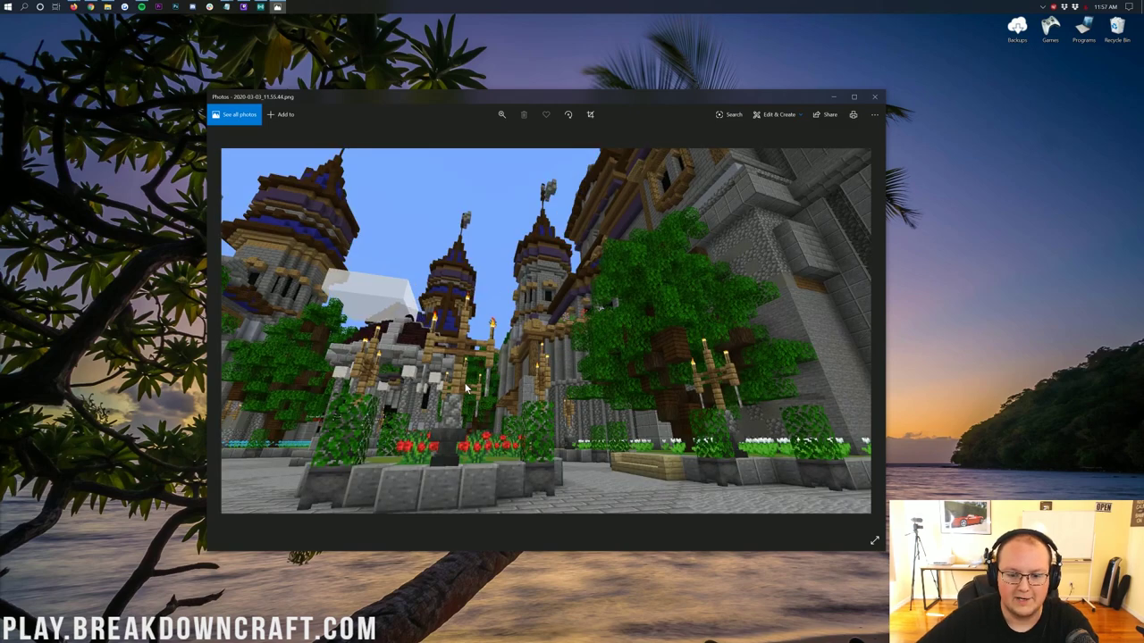
scroll(465, 386, down, 1)
scroll(465, 386, down, 1)
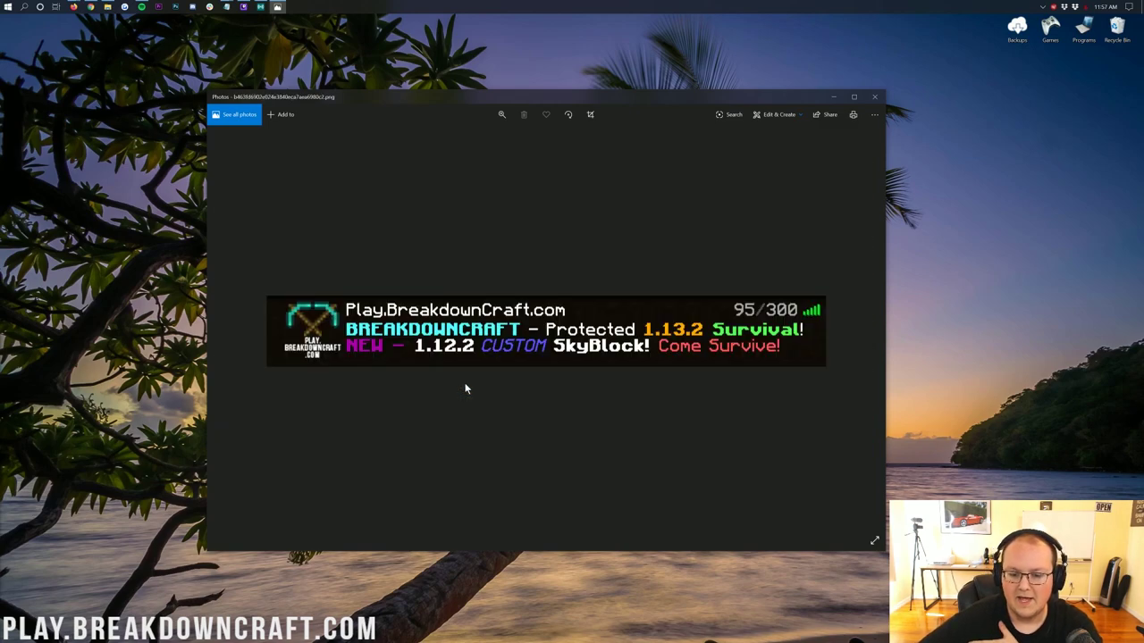
scroll(465, 388, down, 2)
scroll(465, 387, down, 1)
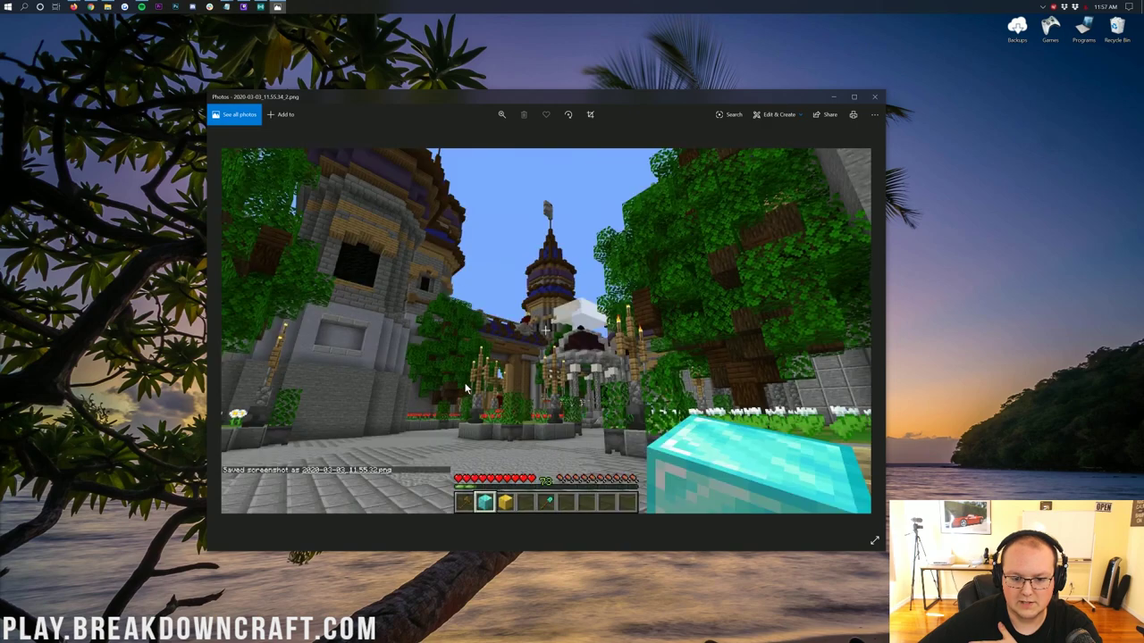
scroll(465, 387, down, 2)
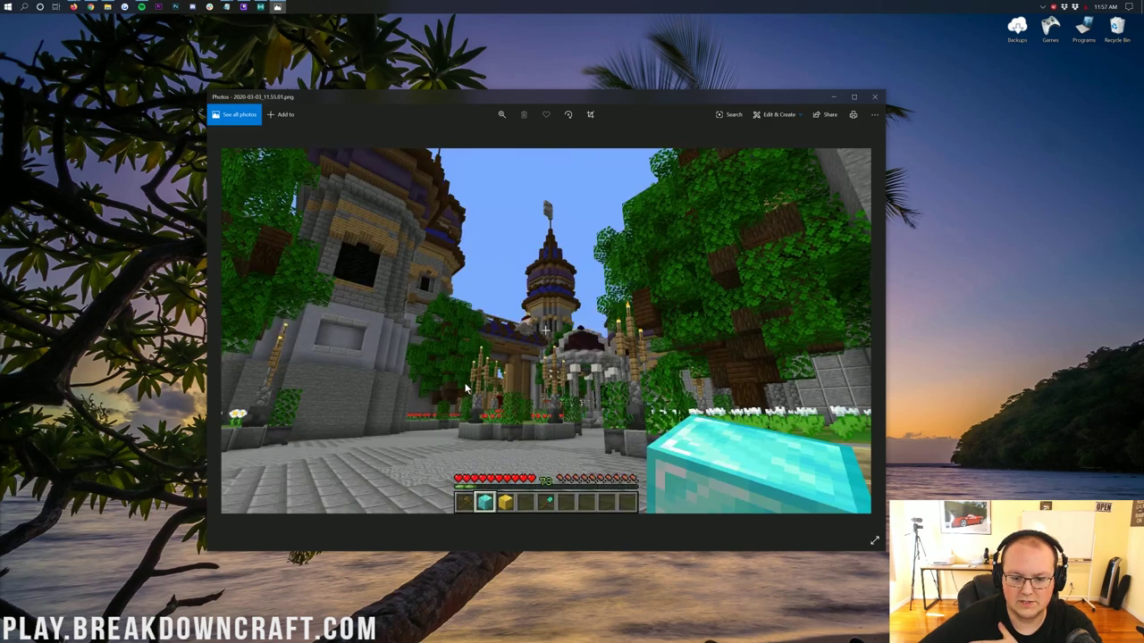
scroll(465, 386, down, 4)
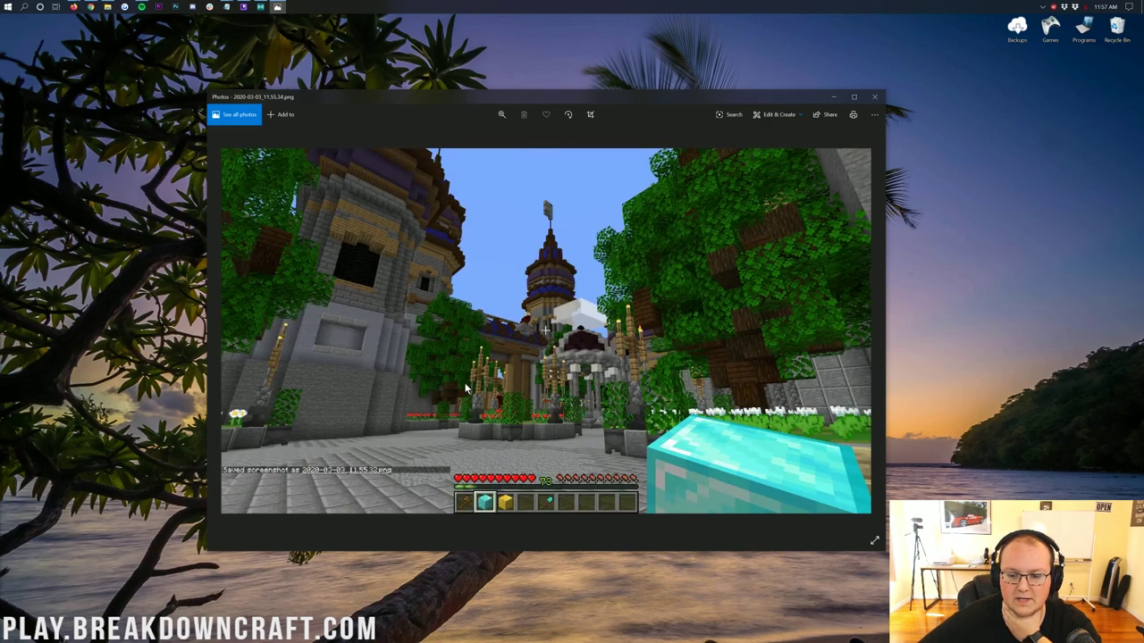
scroll(465, 386, down, 1)
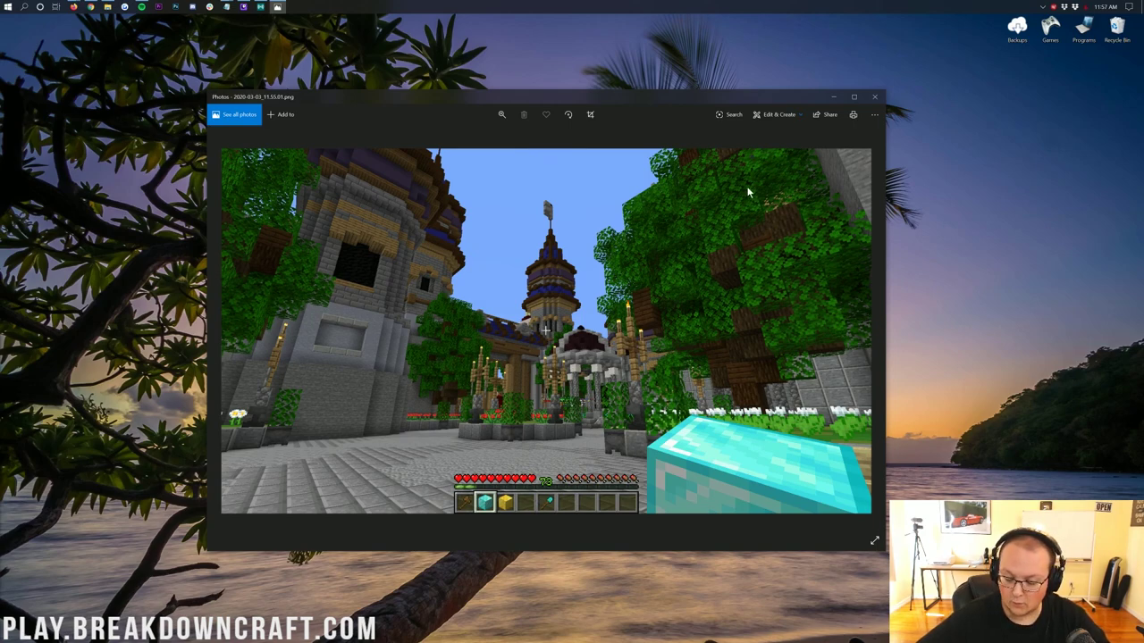
- Close Photos and preview the older screenshots 2019-08-15_22.29.02 and 2019-04-13_16.37.05
click(873, 101)
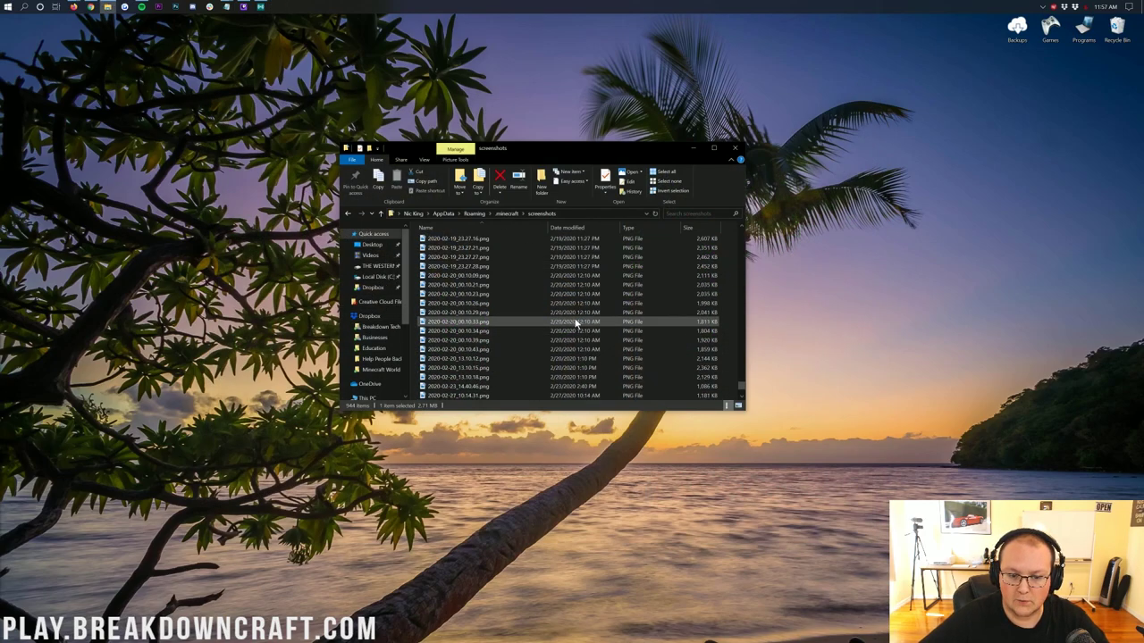
scroll(576, 323, up, 5)
scroll(576, 324, up, 10)
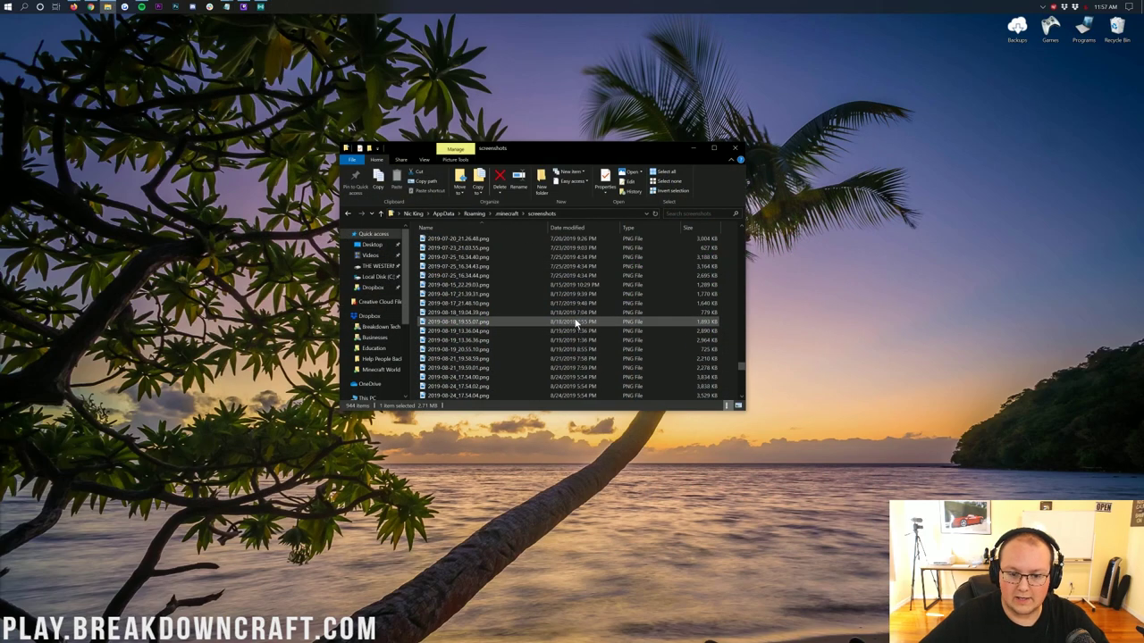
double_click(519, 284)
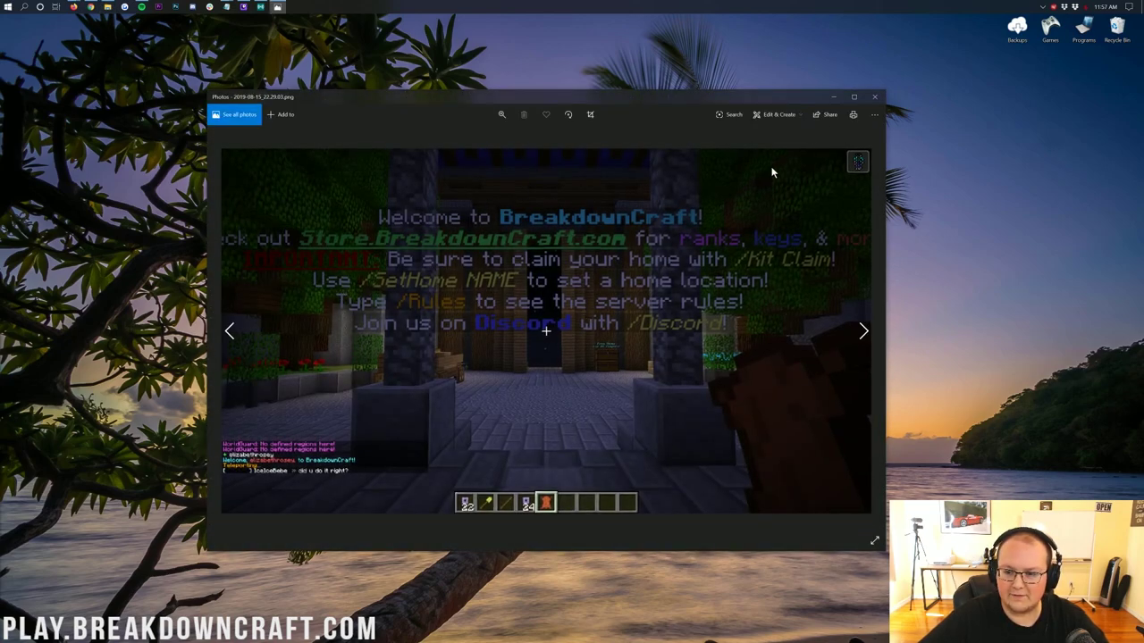
click(874, 97)
scroll(572, 270, up, 10)
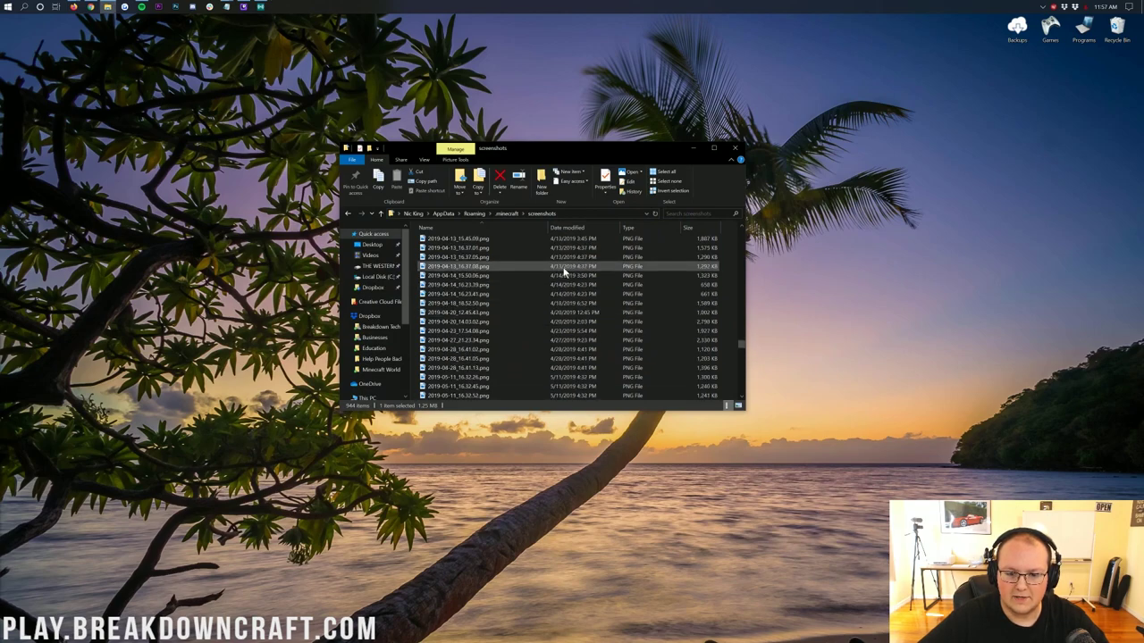
double_click(521, 255)
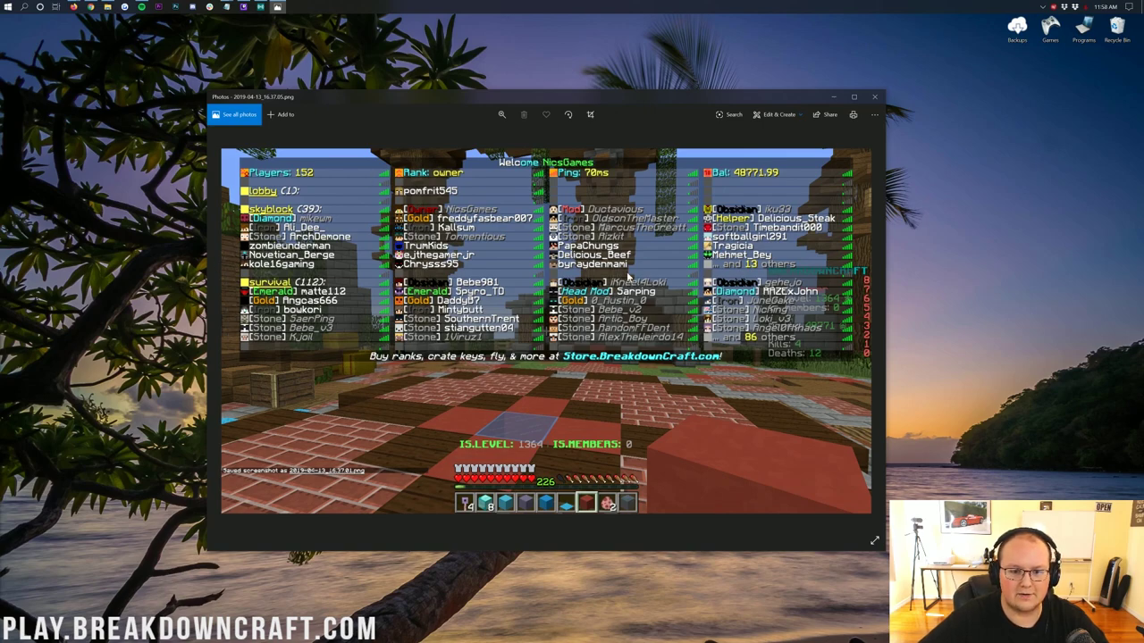
click(874, 97)
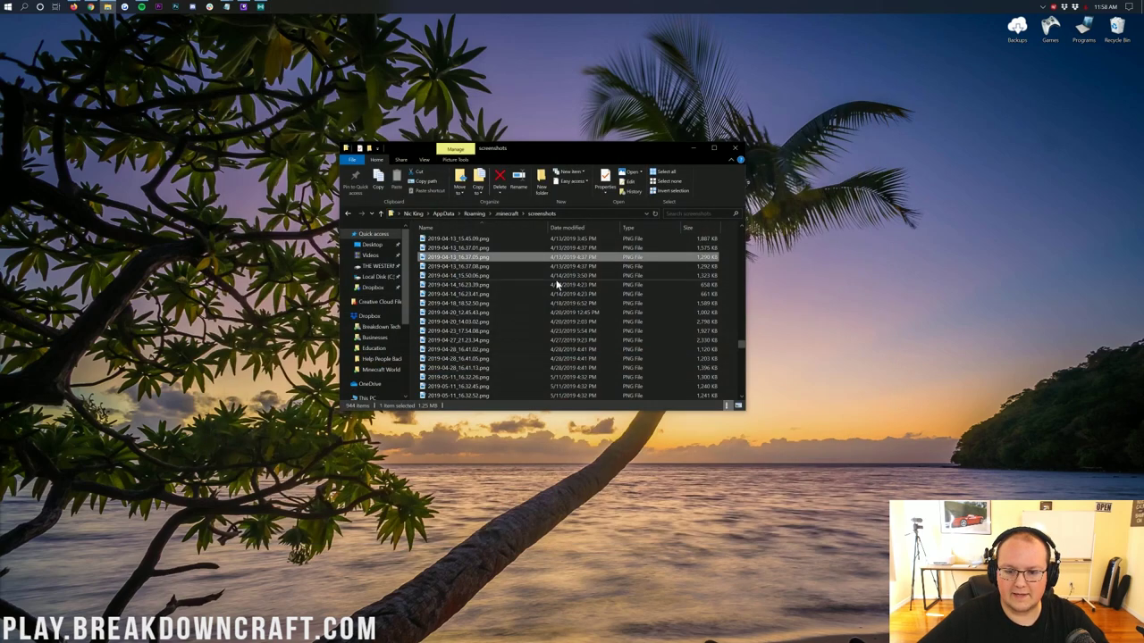
- Scroll the screenshots folder back down to the newest 2020-03-03 files
scroll(533, 291, up, 5)
scroll(534, 291, down, 20)
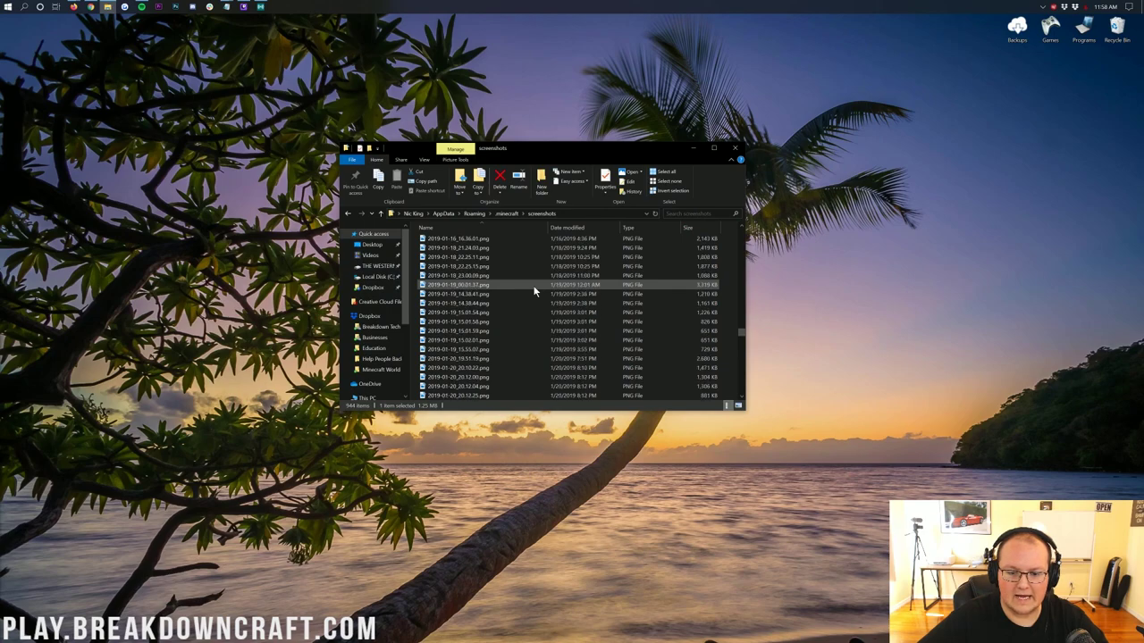
scroll(534, 291, up, 15)
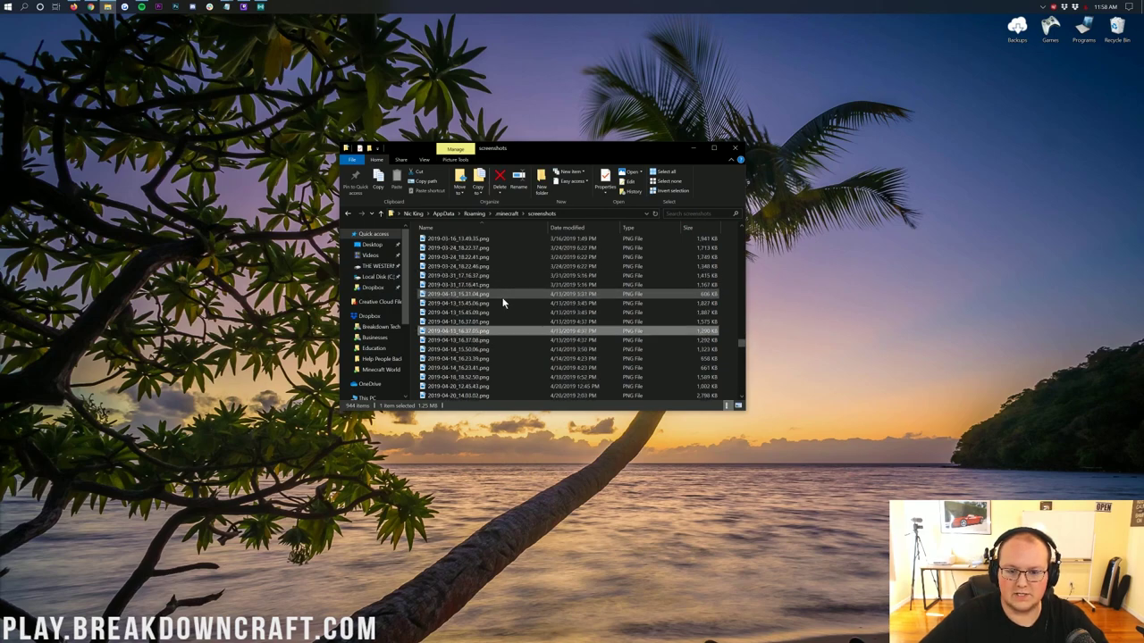
scroll(503, 296, up, 10)
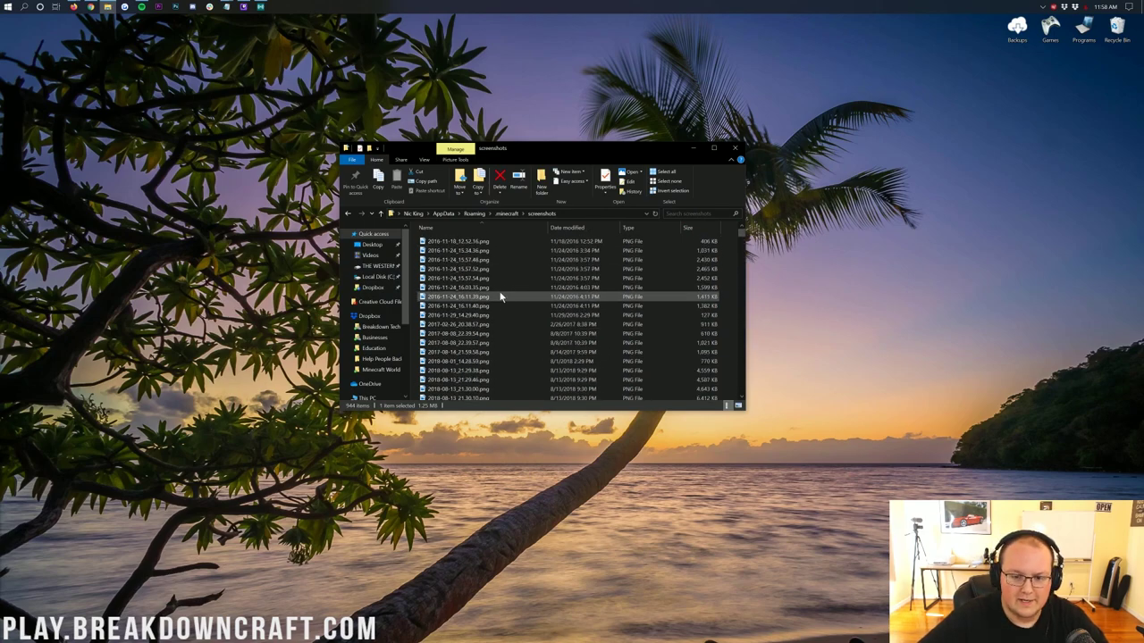
scroll(501, 297, down, 10)
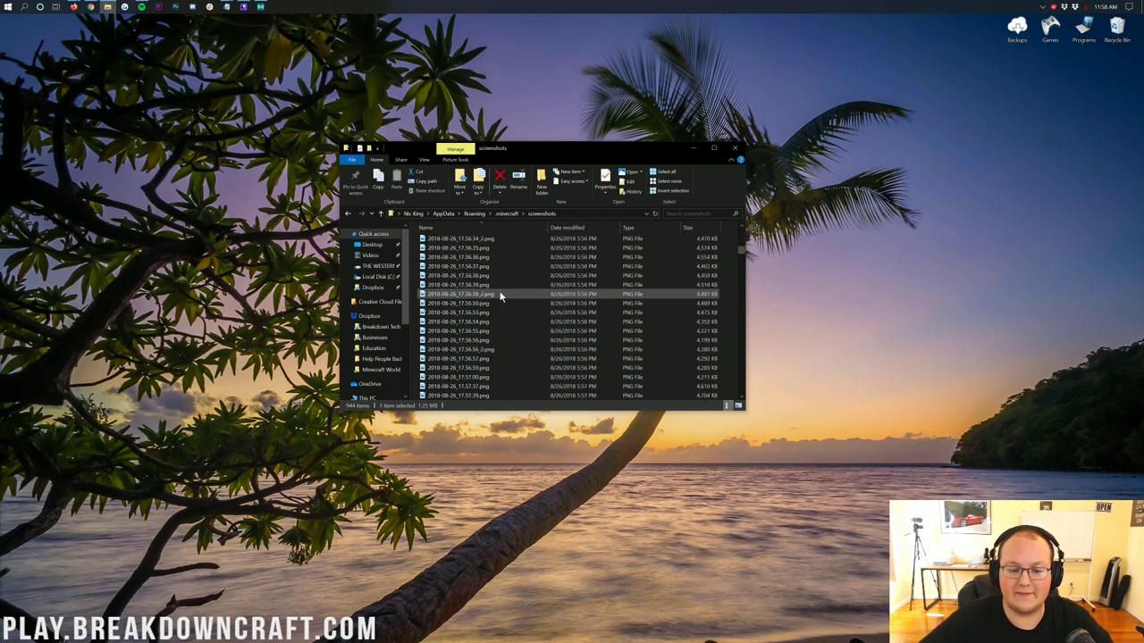
scroll(500, 296, down, 15)
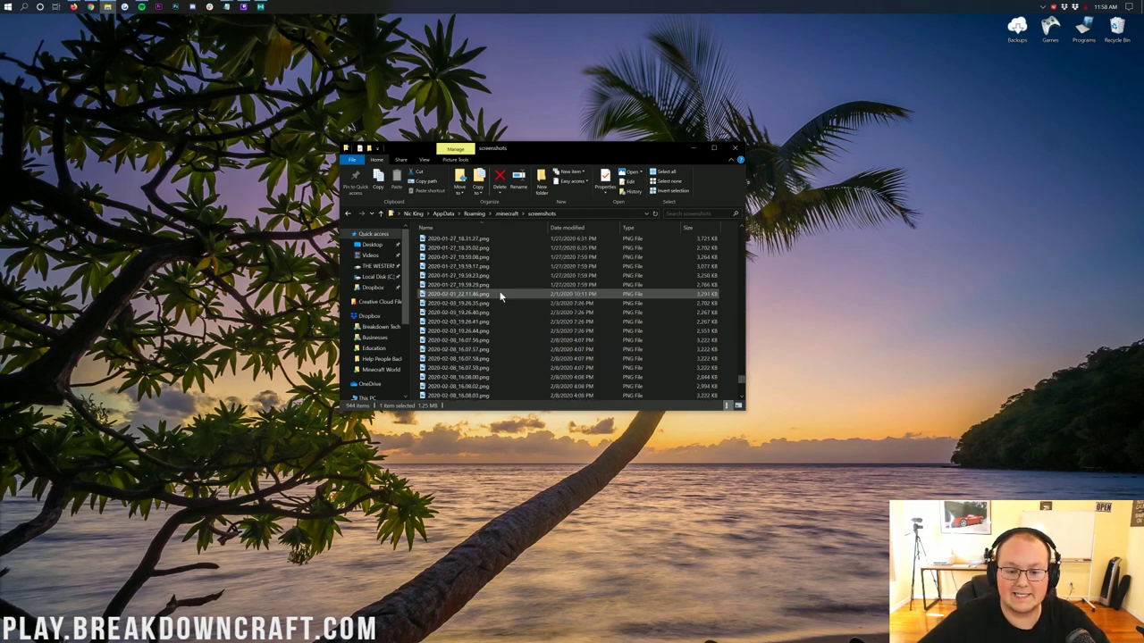
click(1051, 385)
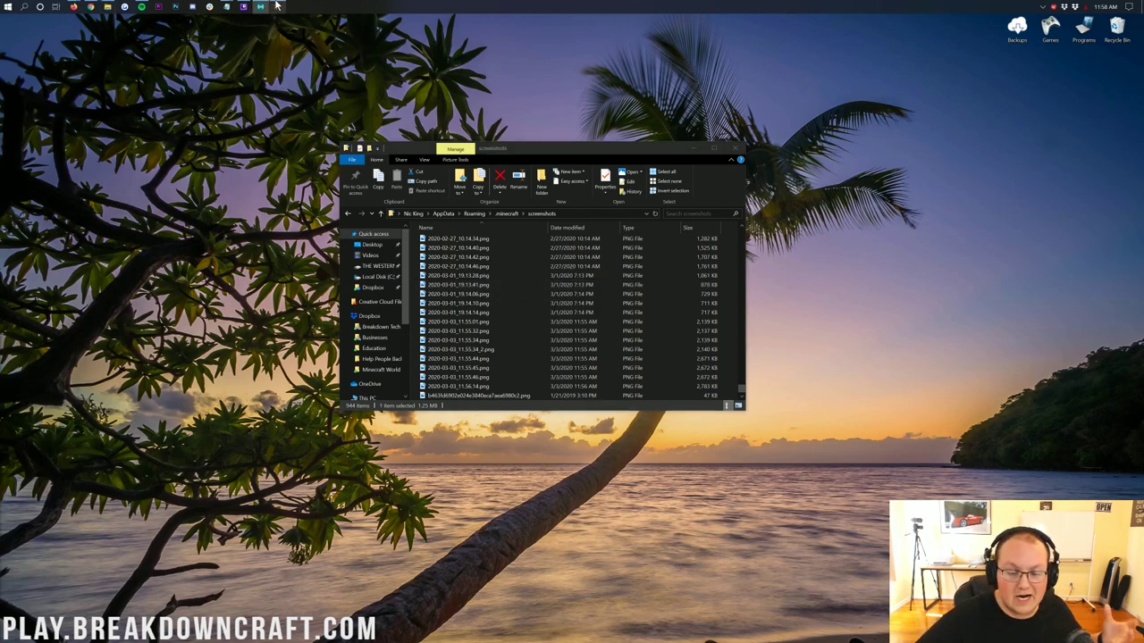
mouse_move(277, 5)
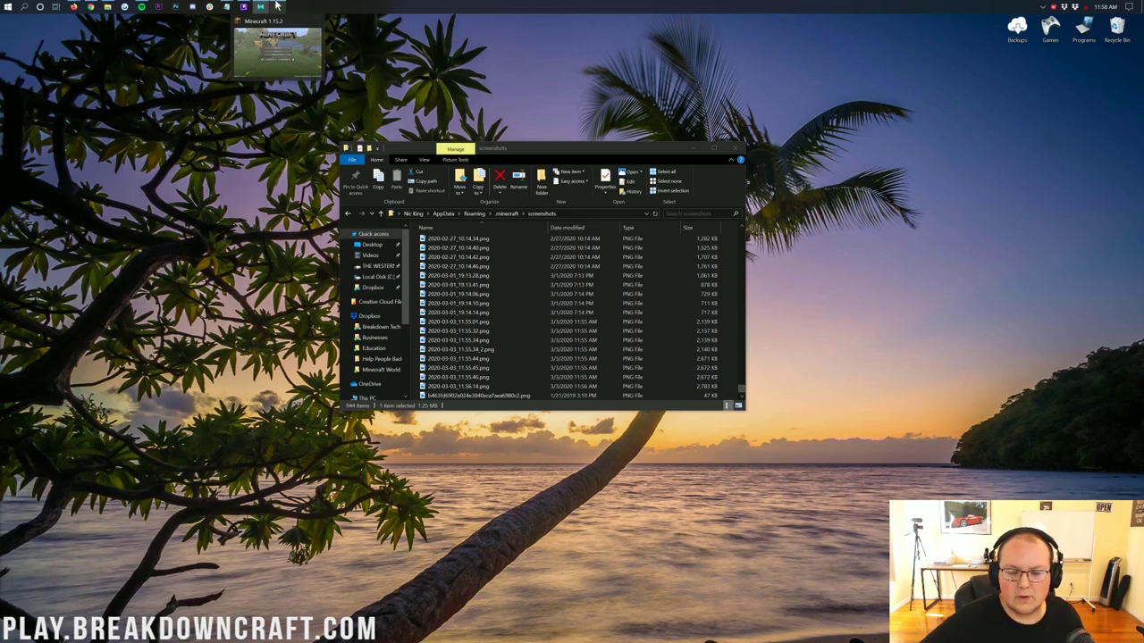
- Bring Minecraft forward and open Options > Controls, scrolled down to Take Screenshot
click(277, 6)
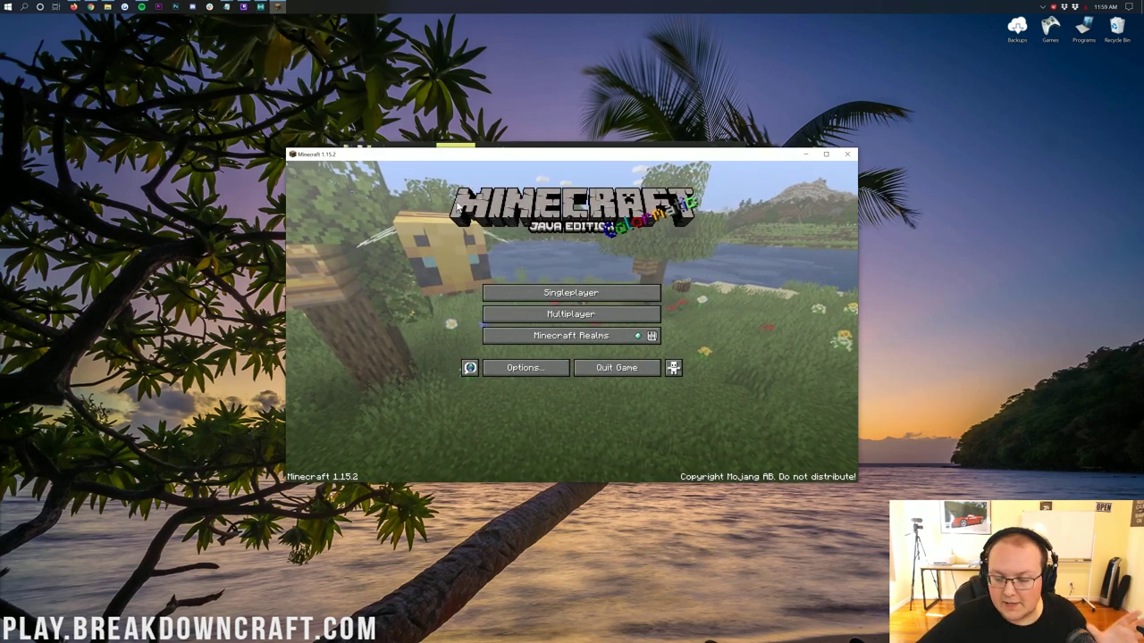
click(518, 372)
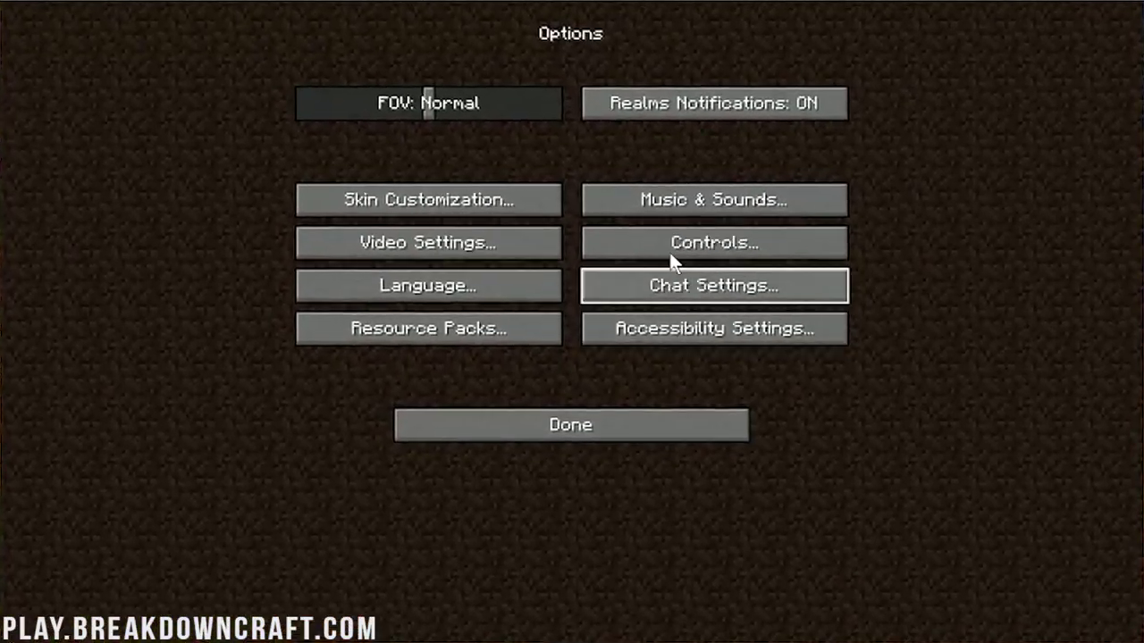
click(670, 252)
scroll(465, 321, down, 15)
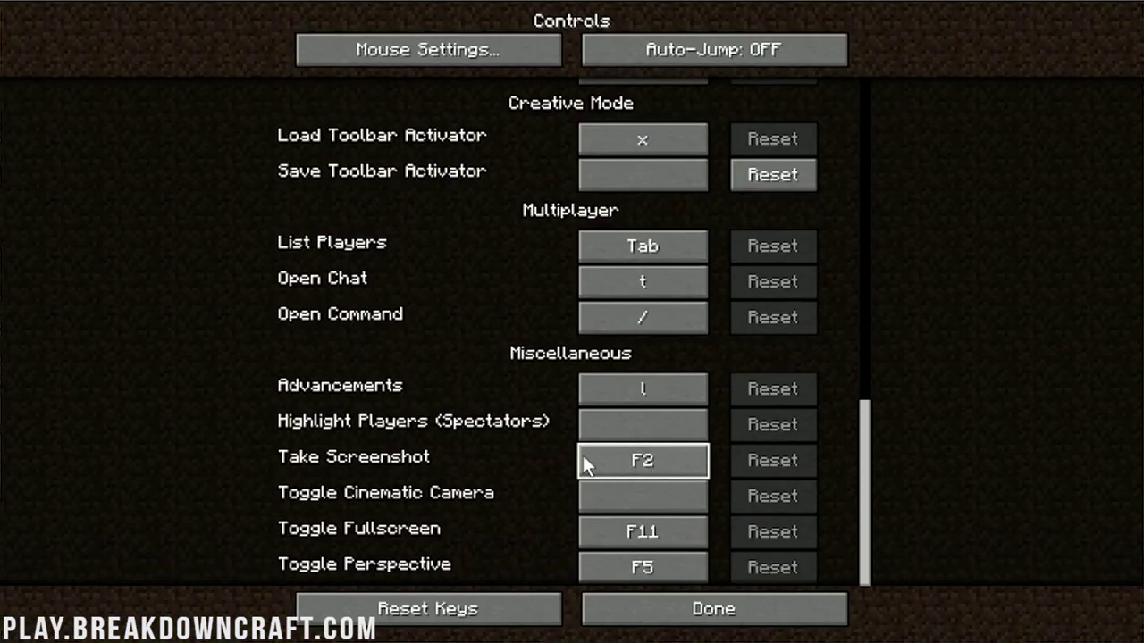
- Rebind Take Screenshot, trying W, G and F8 before settling on K, then exit the settings
click(673, 451)
key(w)
click(767, 454)
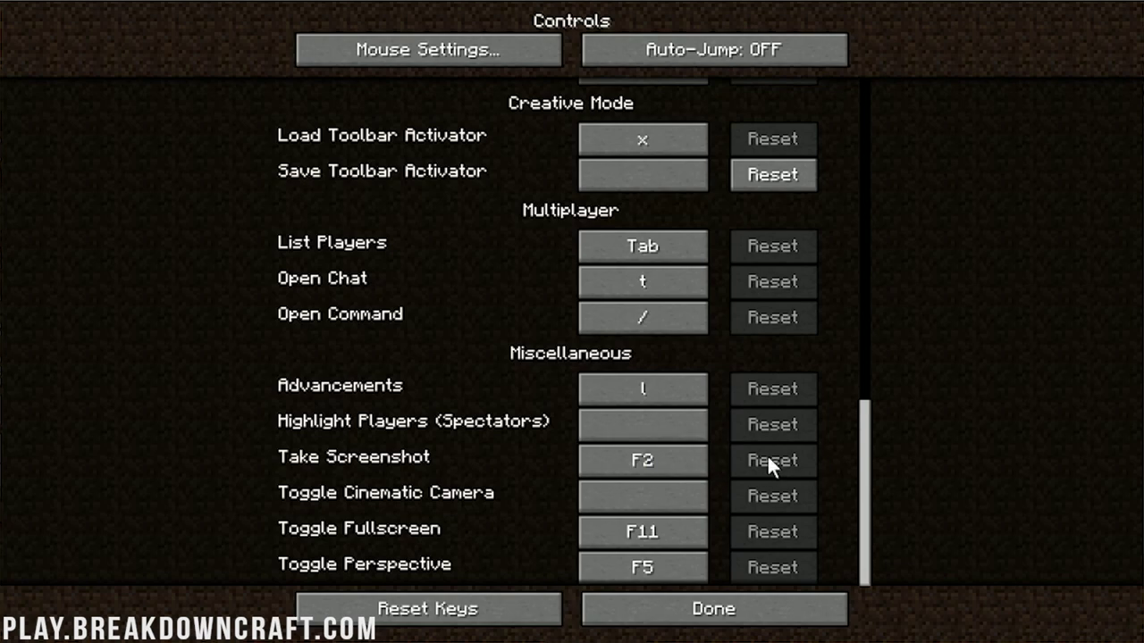
click(667, 458)
key(g)
click(747, 461)
key(F8)
click(651, 473)
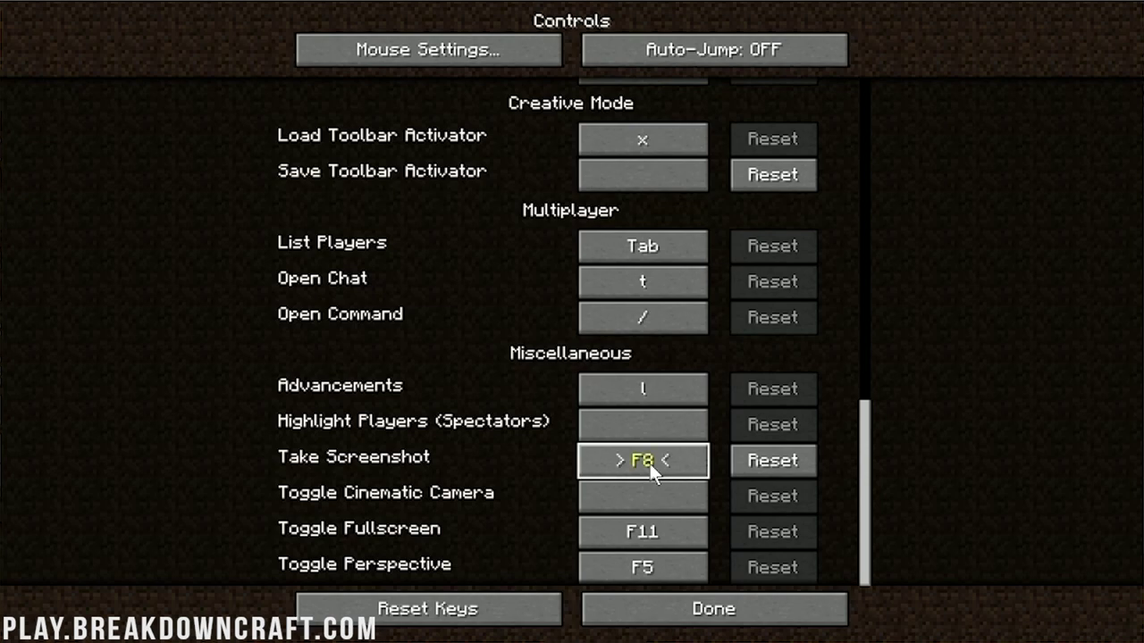
key(k)
click(640, 611)
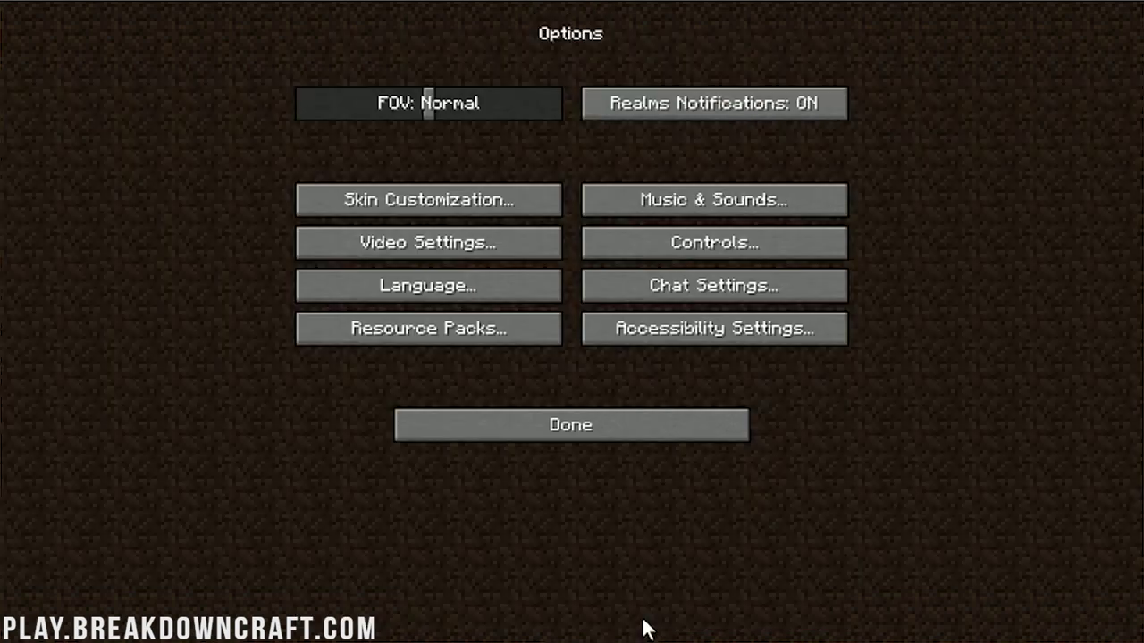
click(583, 435)
- Join Play.BreakdownCraft.com, take four screenshots of the castle spawn, then pause the game
click(563, 304)
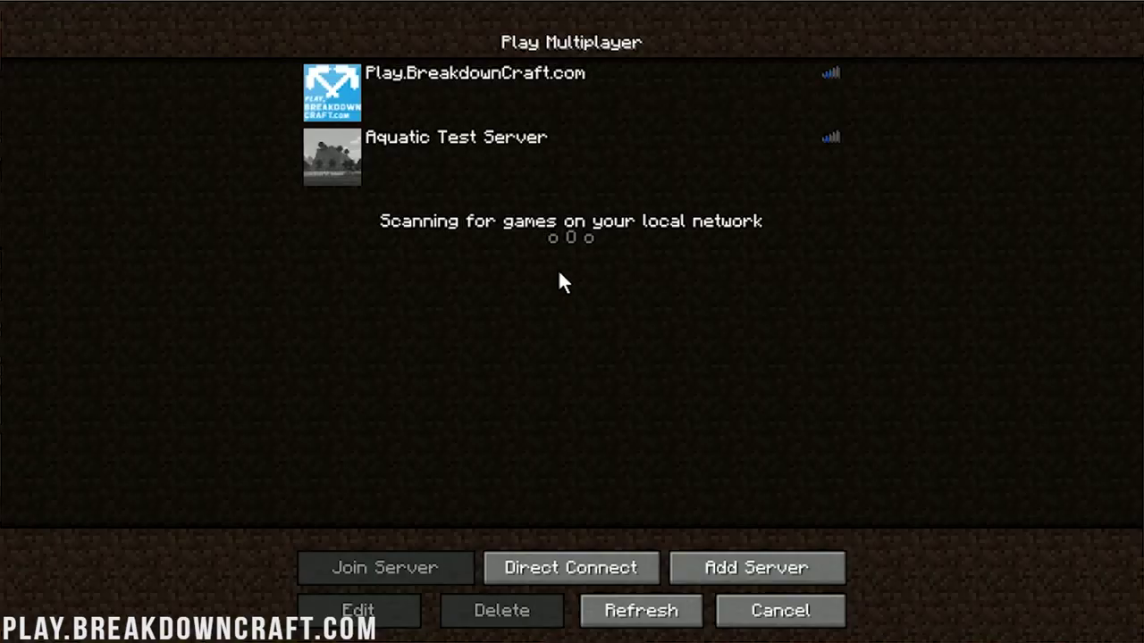
double_click(502, 113)
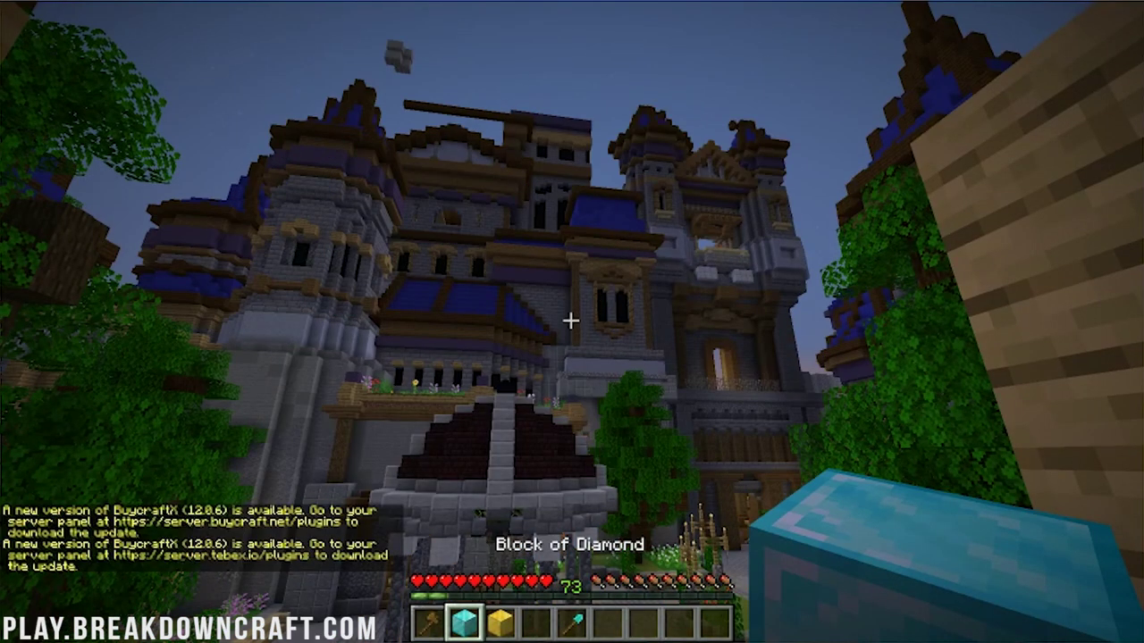
key(F2)
key(F2)
key(F2)
key(F2)
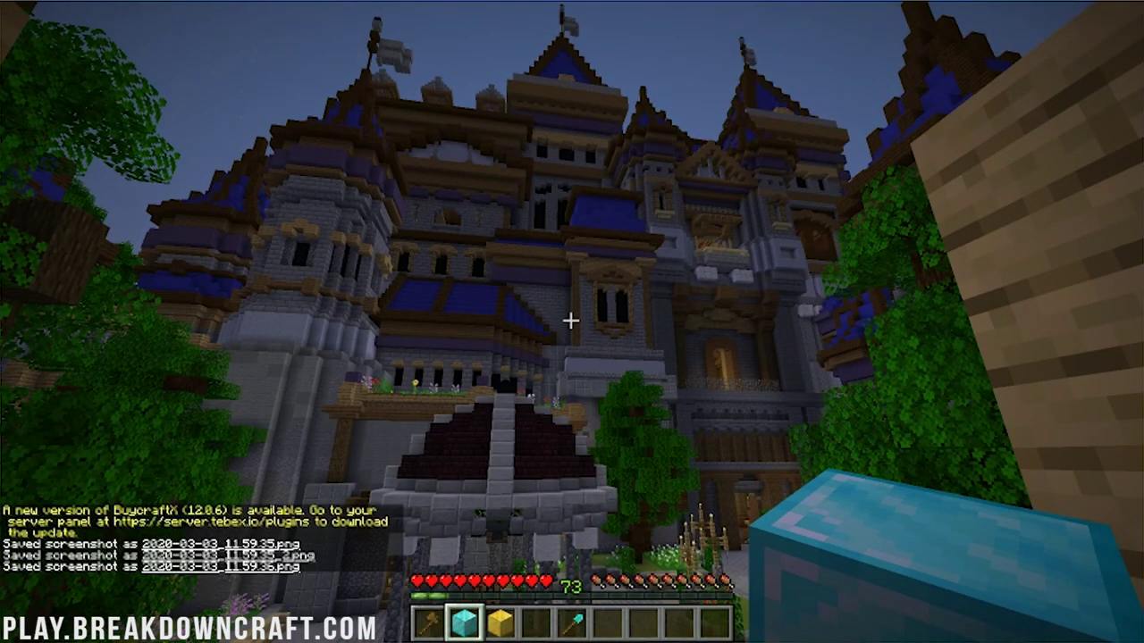
key(F2)
key(F2)
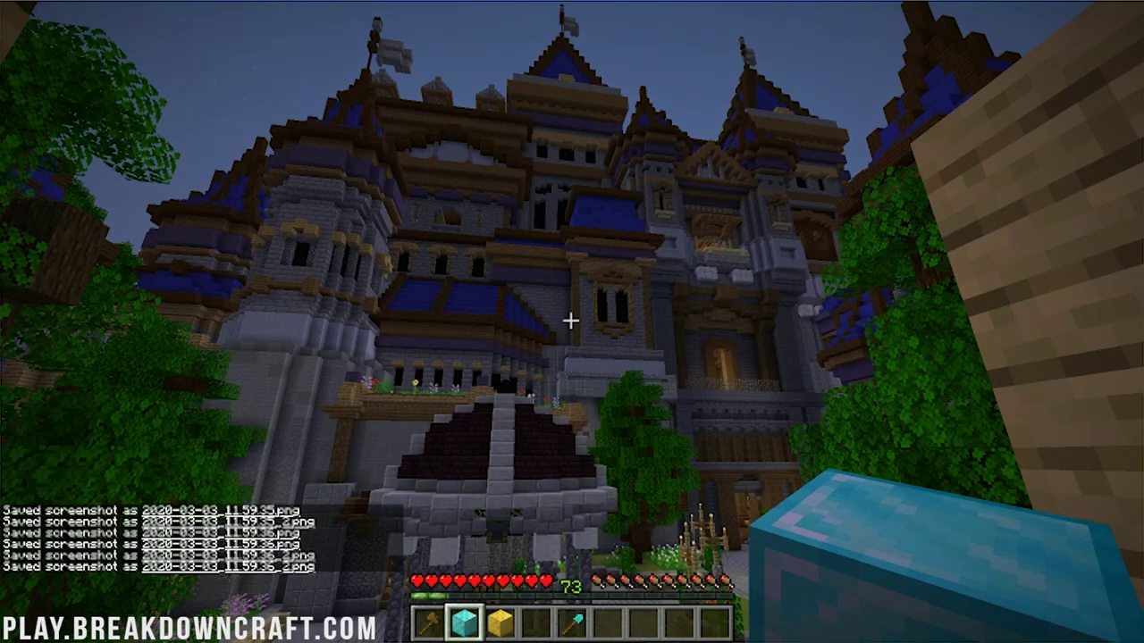
key(F2)
key(F2)
key(F2)
key(F2)
key(F2)
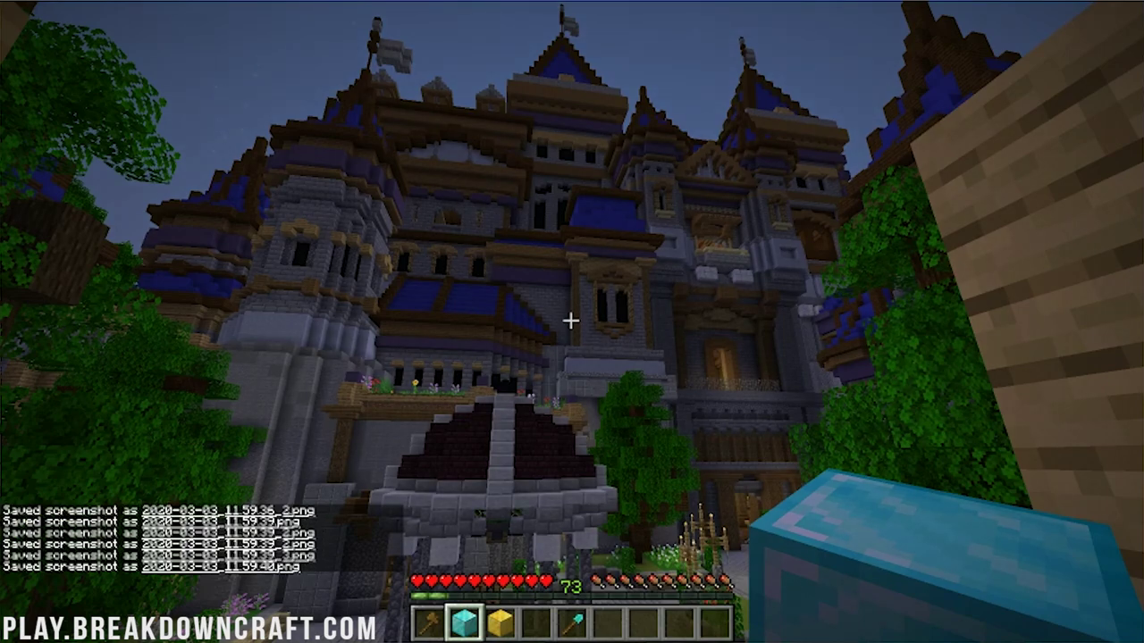
key(F2)
key(F2)
key(F2)
key(F2)
key(F2)
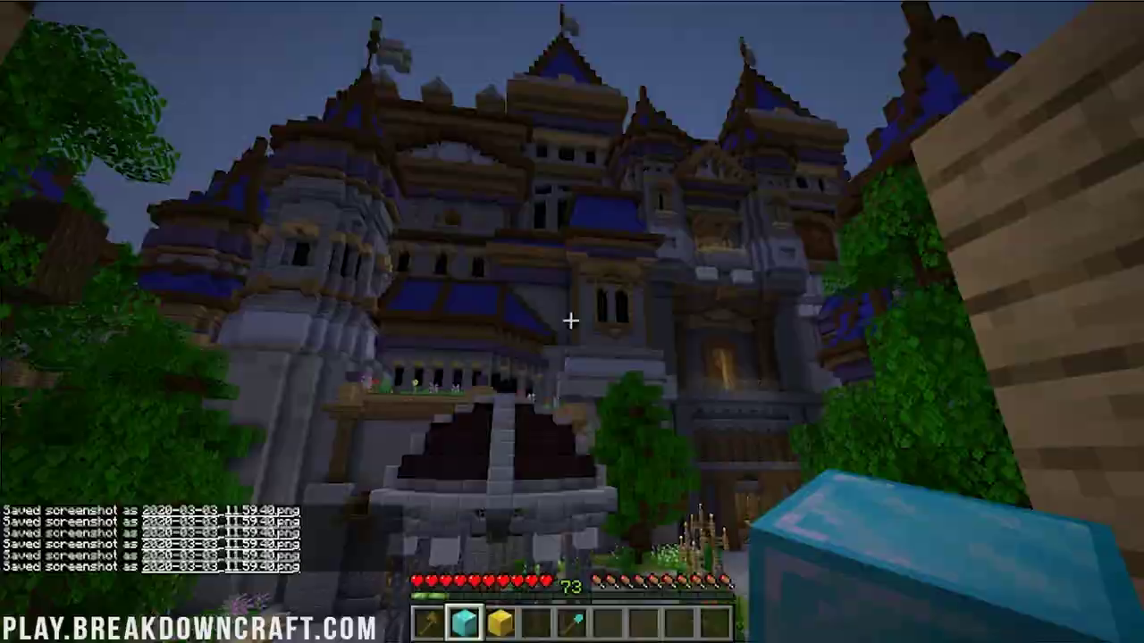
key(Escape)
- Reset the Take Screenshot binding to F2 in Controls and return to the game
click(527, 323)
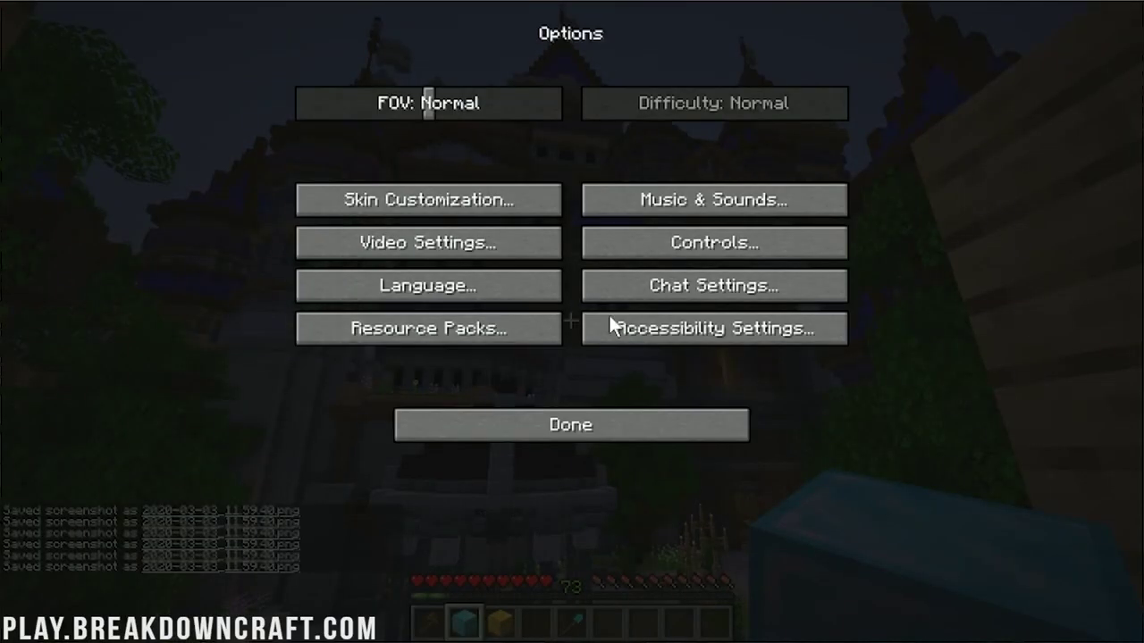
click(589, 284)
click(670, 425)
click(675, 242)
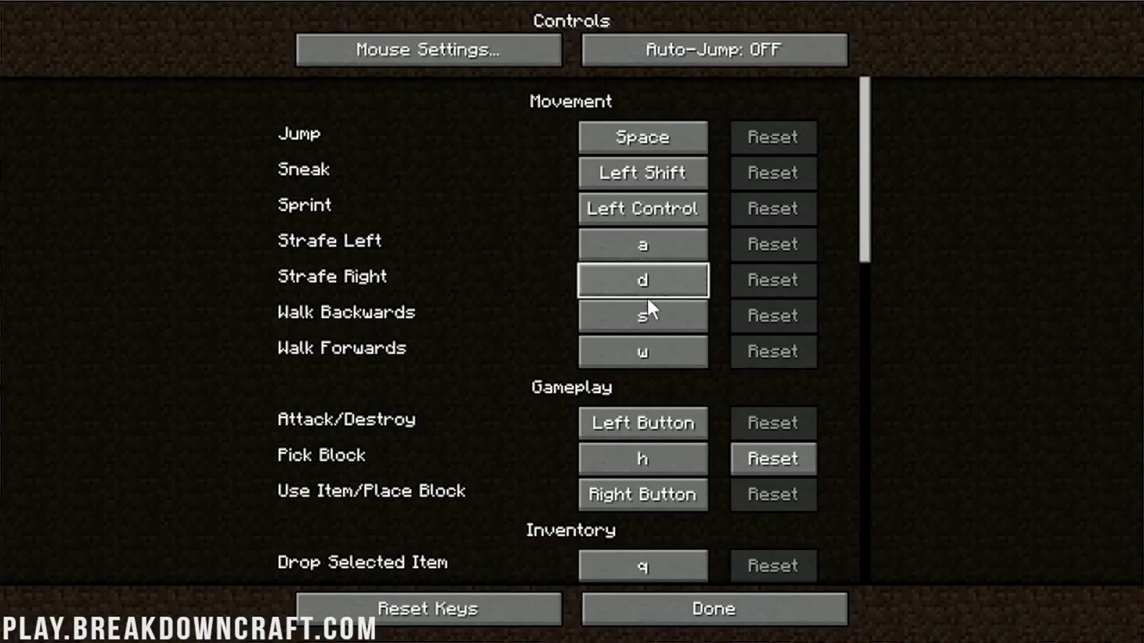
scroll(535, 415, down, 10)
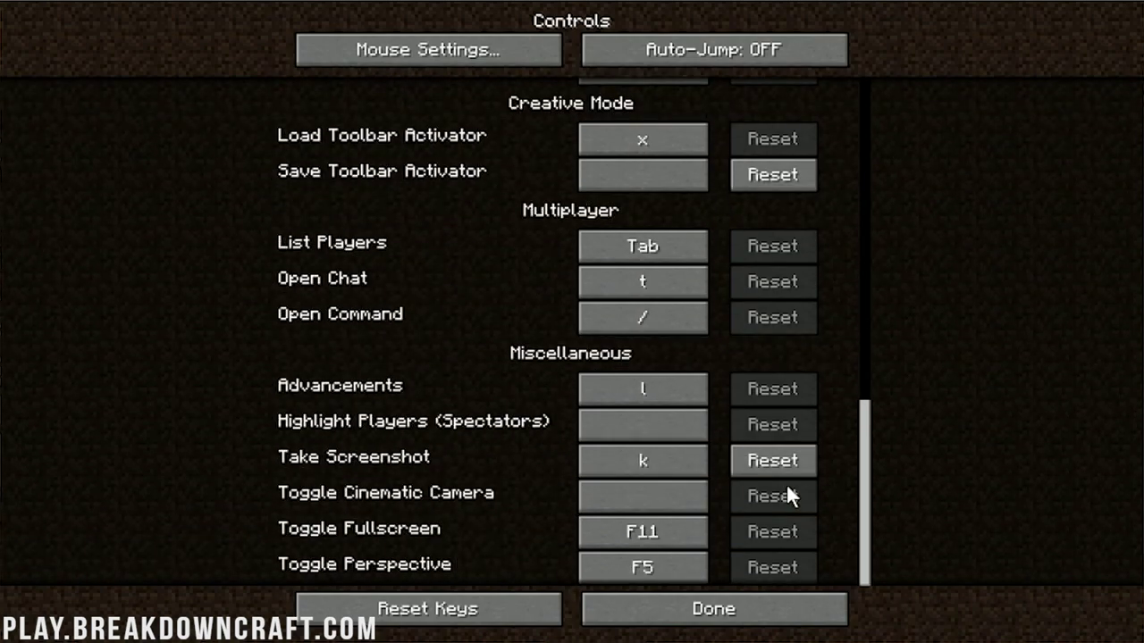
click(780, 459)
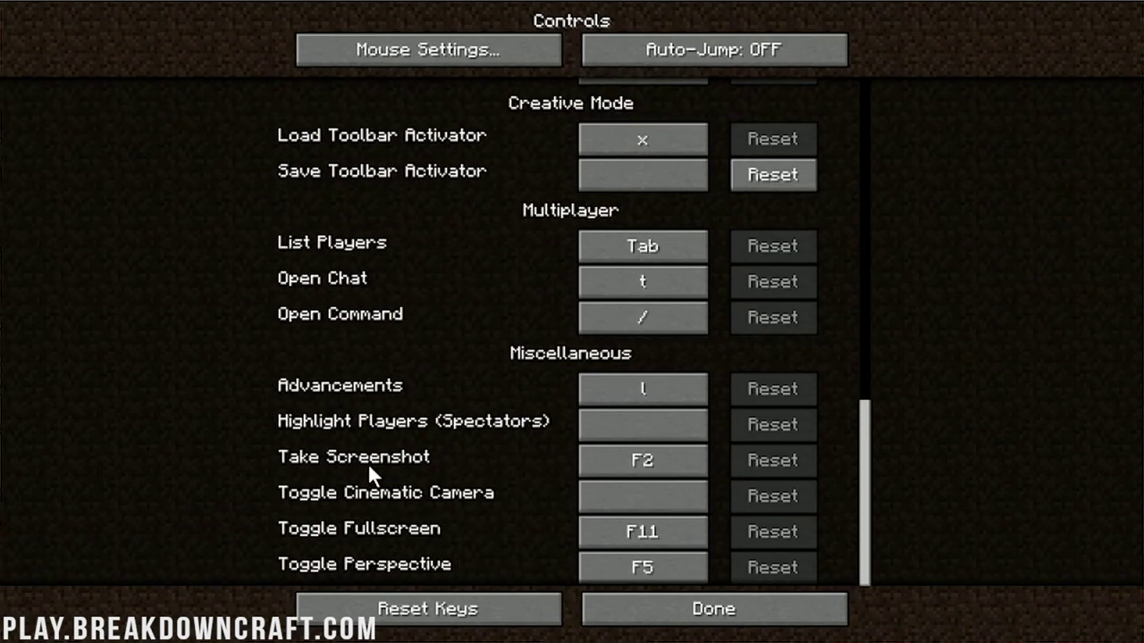
click(674, 615)
click(557, 423)
key(Escape)
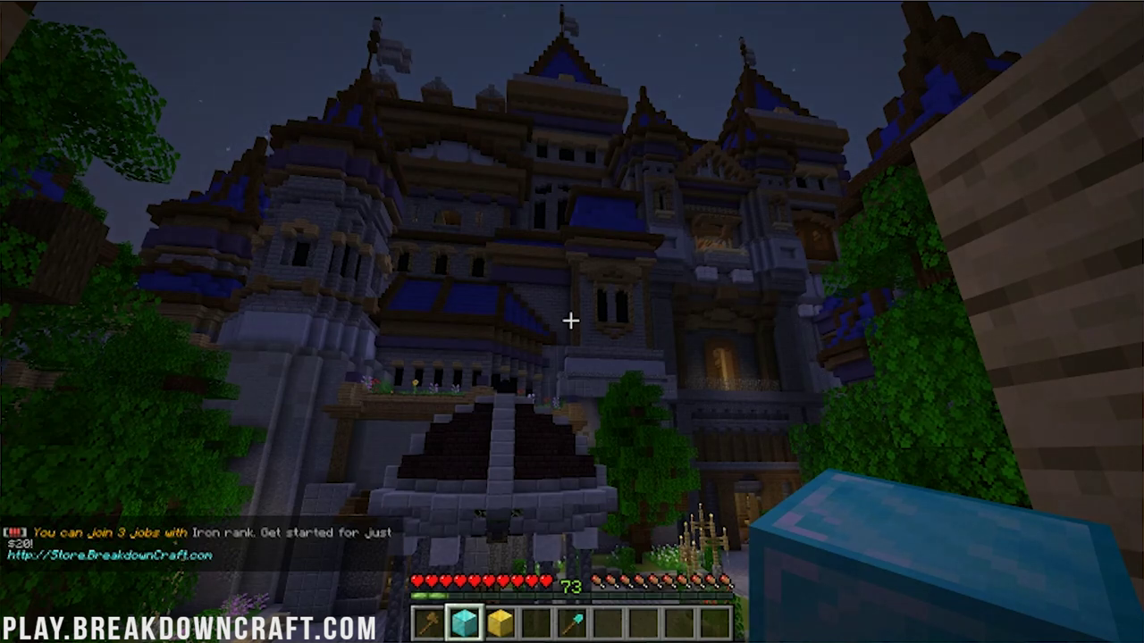
- Take three test screenshots with F2, then pause to the Game Menu
key(F2)
key(F2)
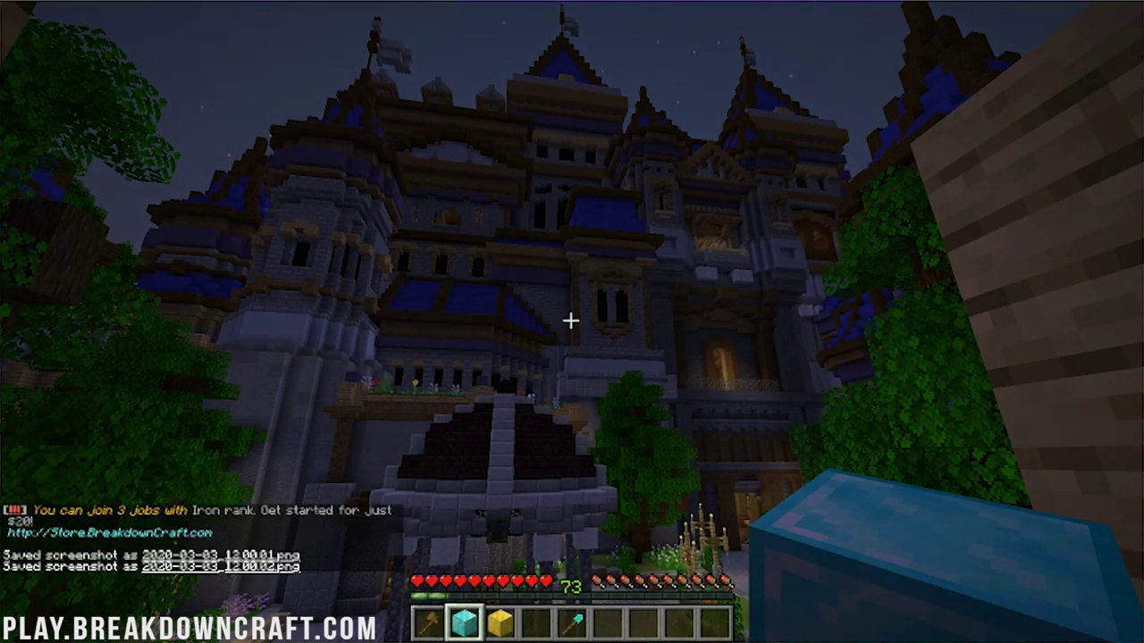
key(F2)
key(F2)
key(F2)
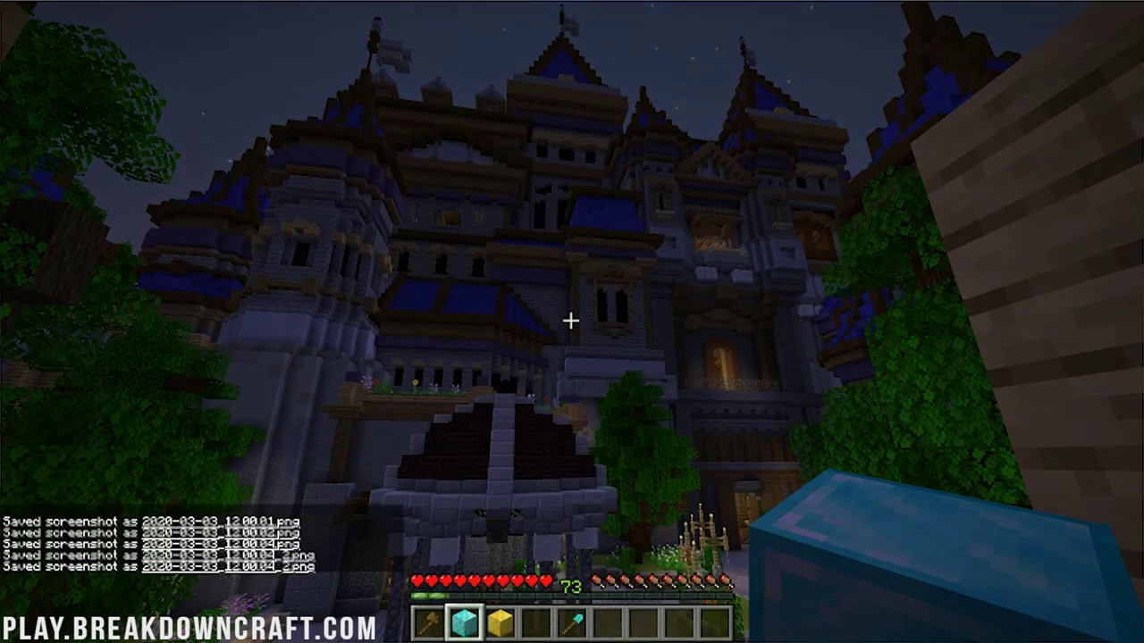
key(F2)
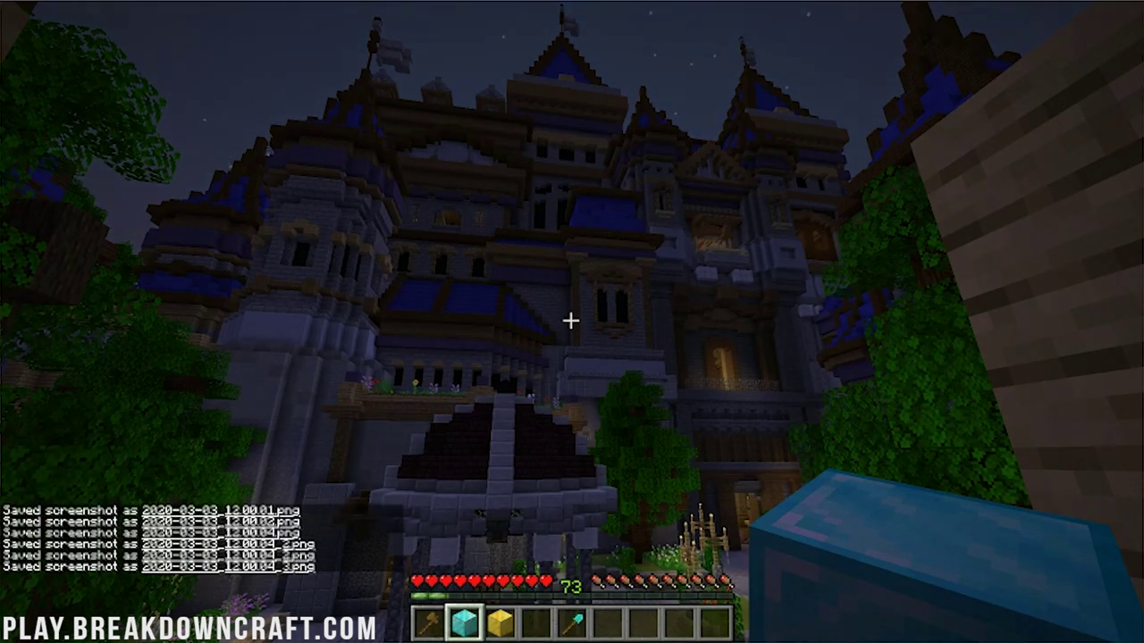
key(Escape)
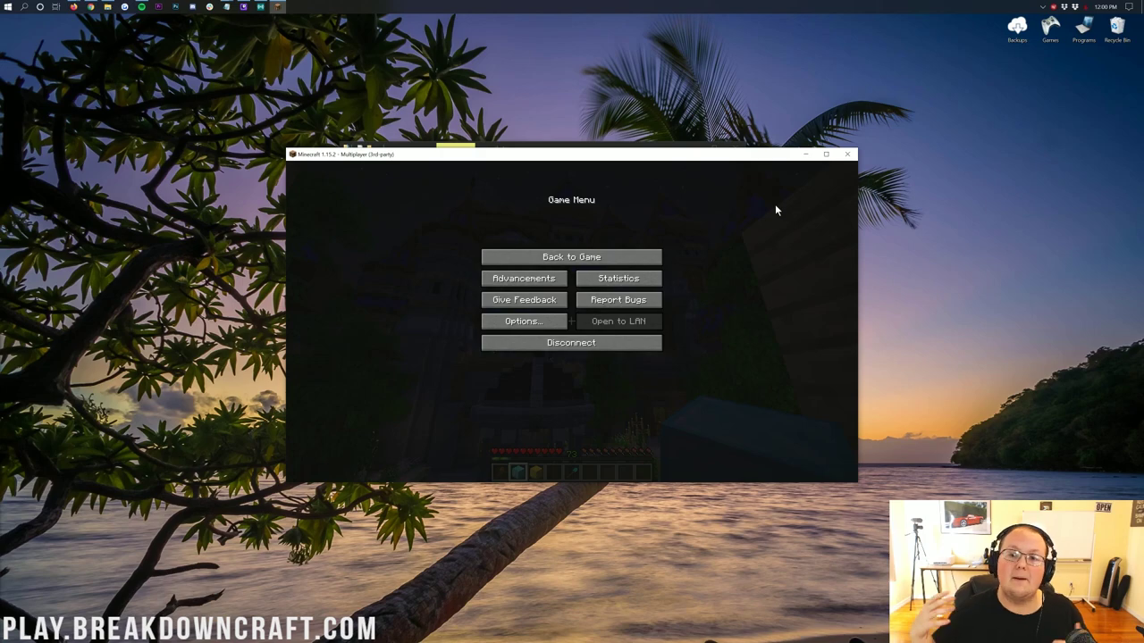
- Resume the game and briefly check the online player list
key(Escape)
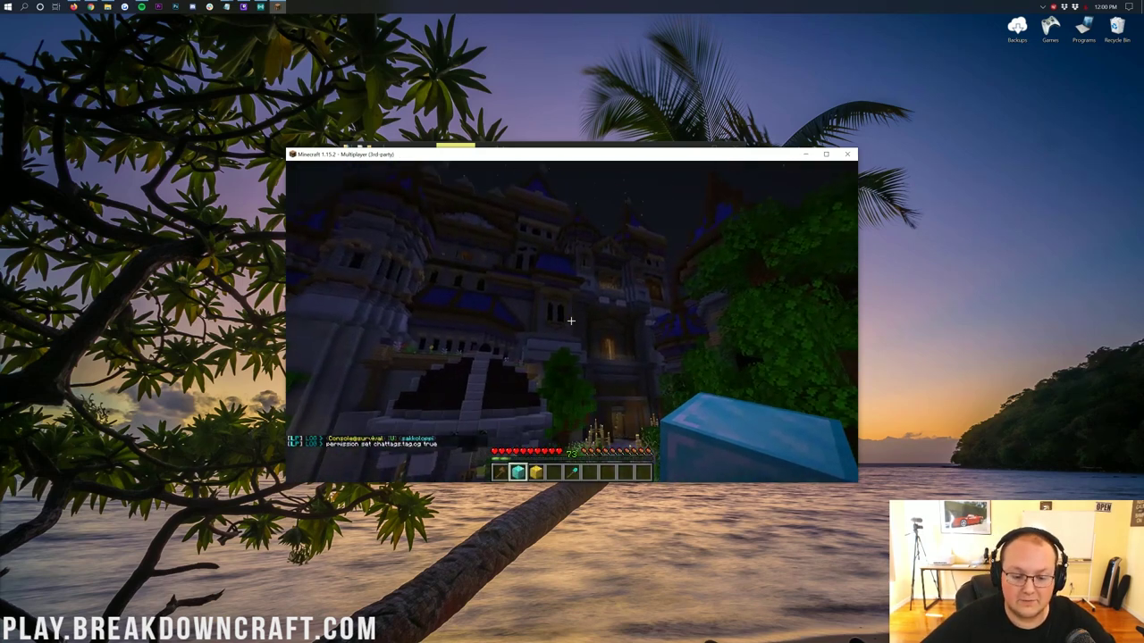
key(Tab)
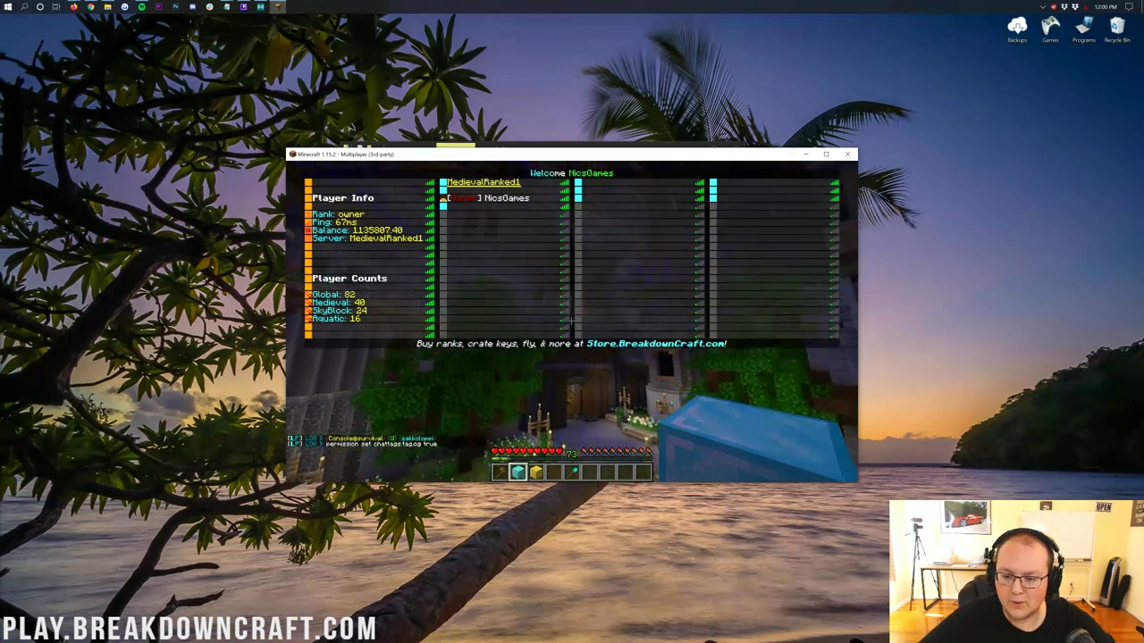
key(Tab)
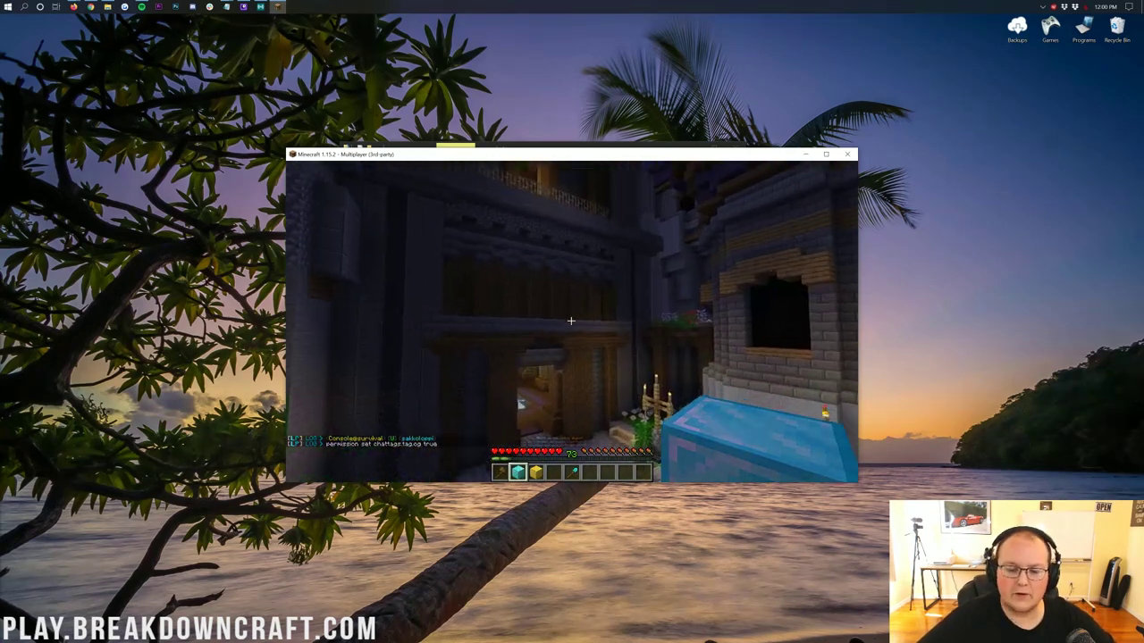
- Walk from the castle through the courtyard and down the street to the crate stalls
key(w)
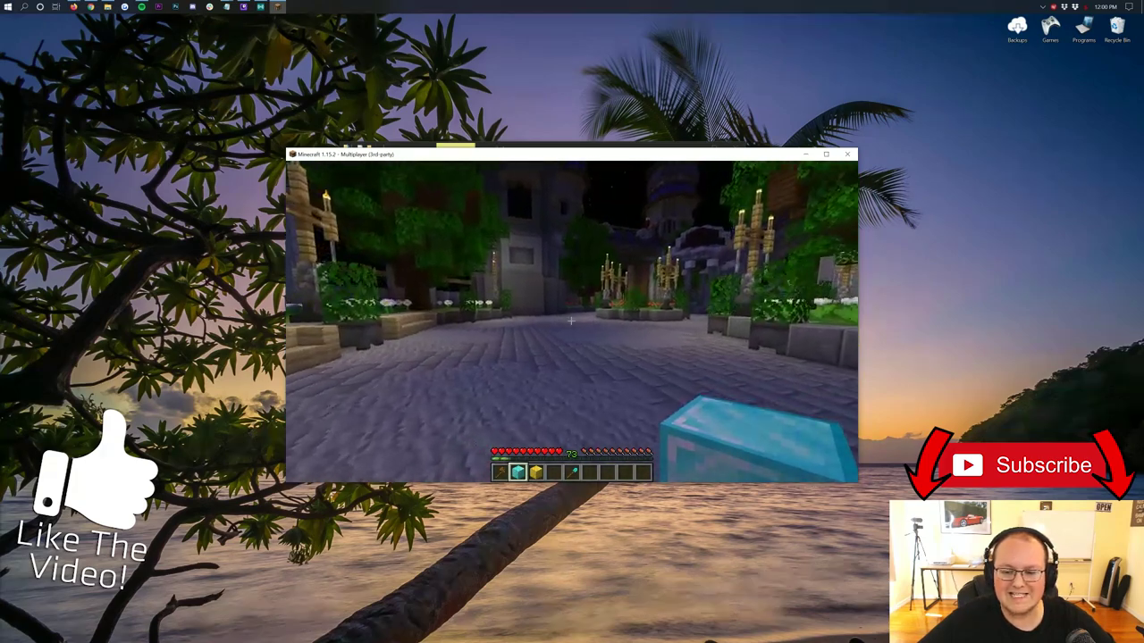
key(w)
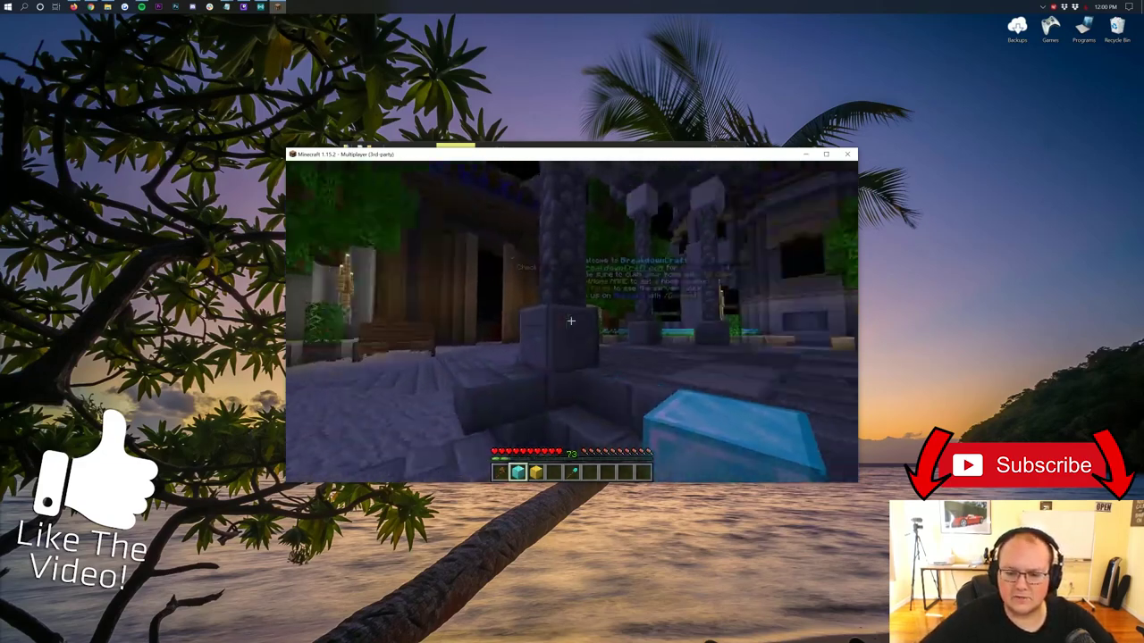
key(w)
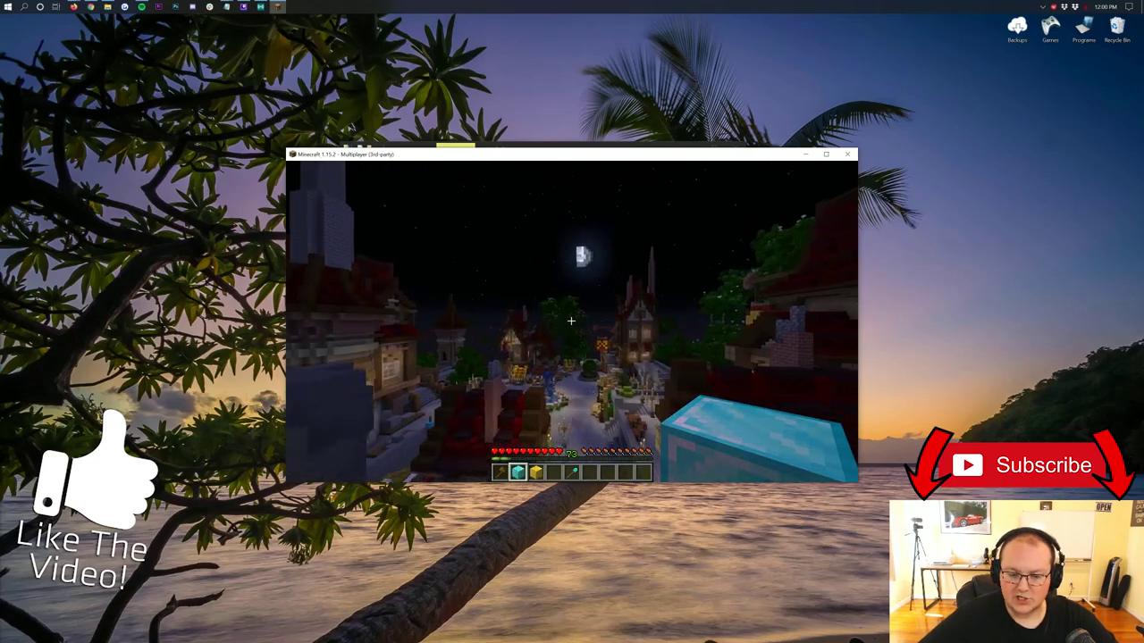
key(w)
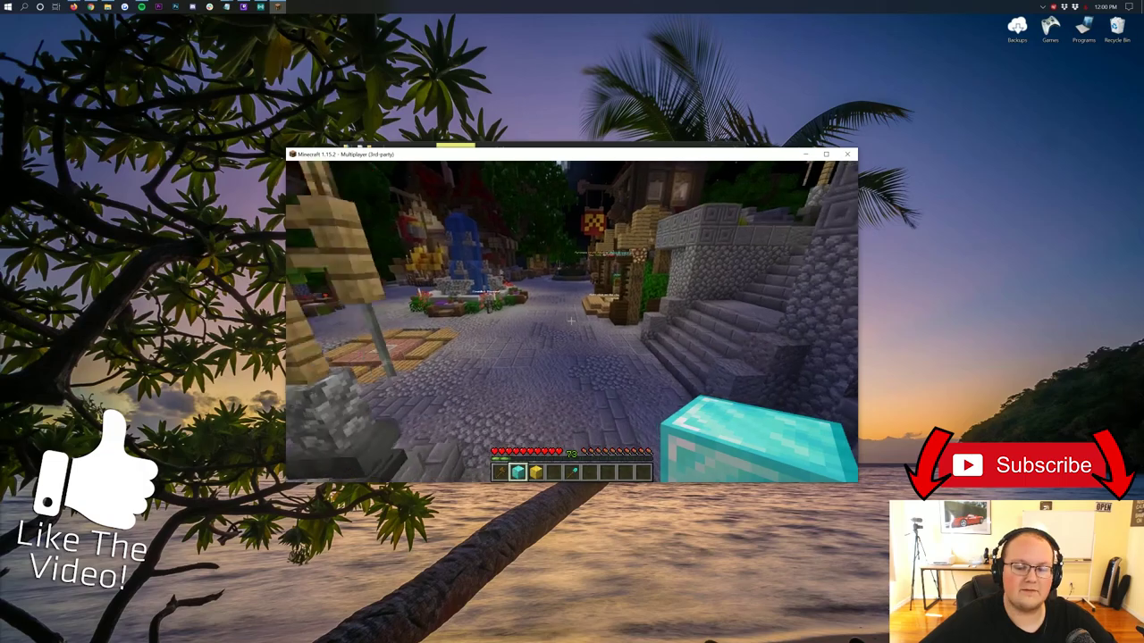
key(w)
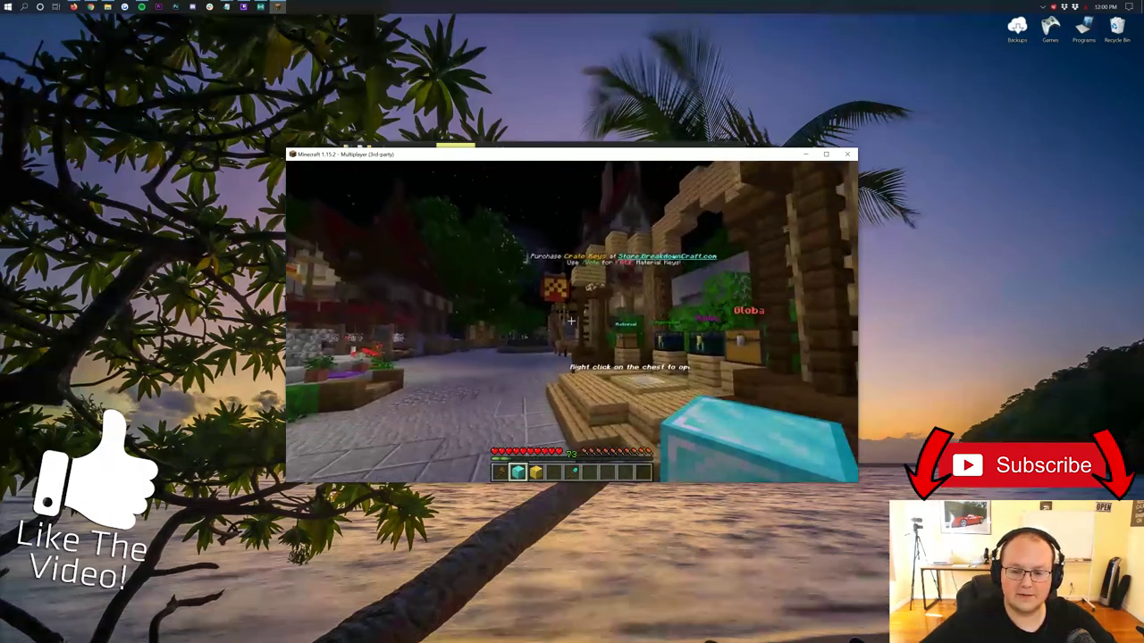